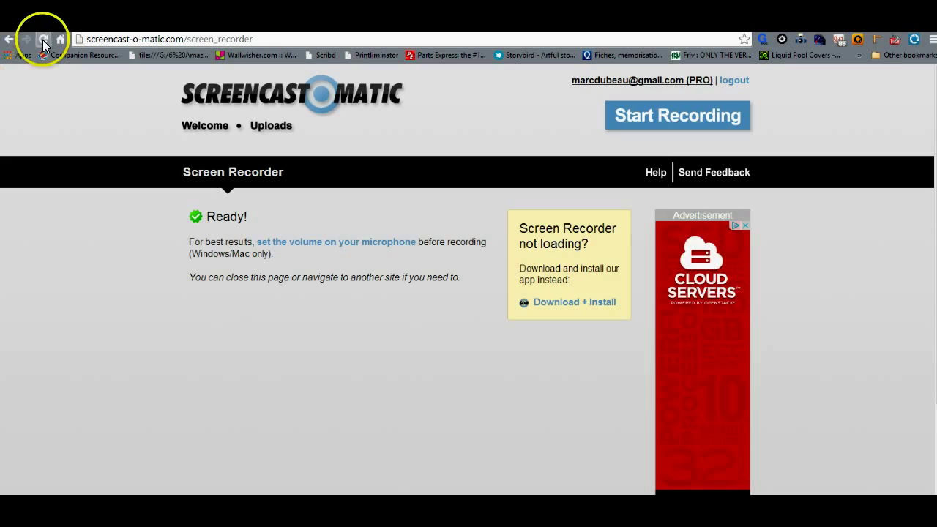
- Go back to Google Drive and open Blogger from the additional Google apps
click(9, 39)
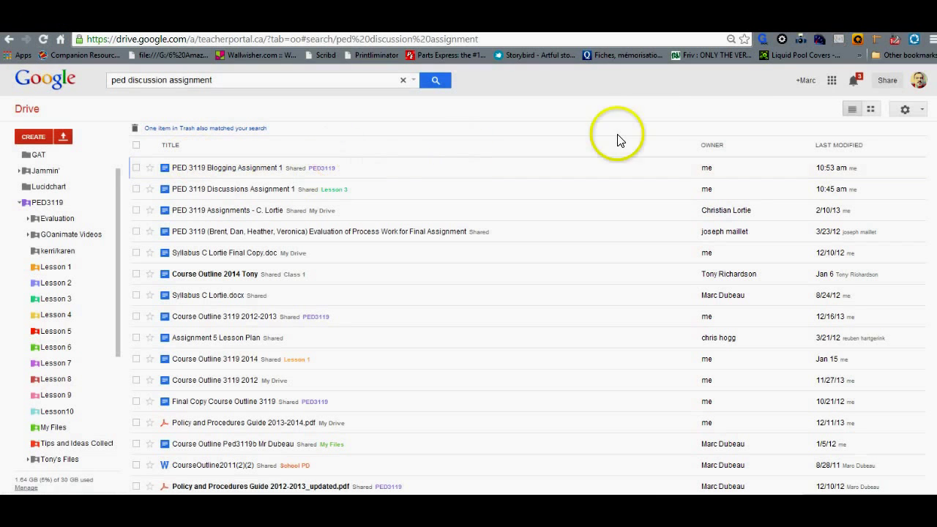
click(833, 83)
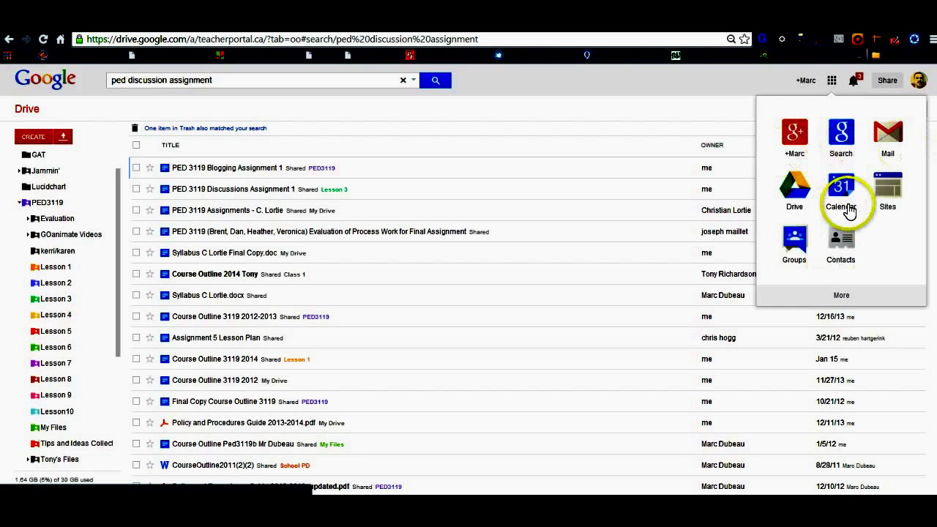
click(842, 293)
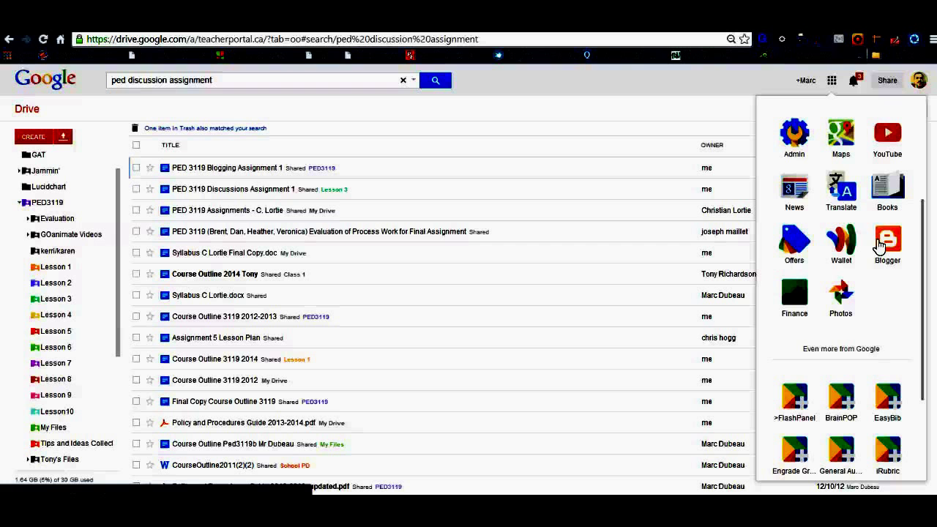
click(887, 245)
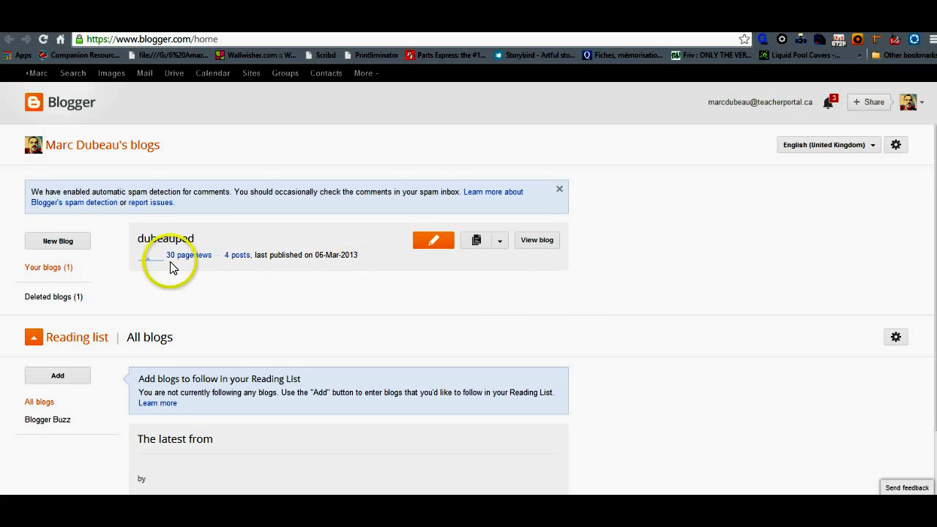
- Start a new blog and give it the title "MY PED BLOG"
click(64, 242)
click(378, 183)
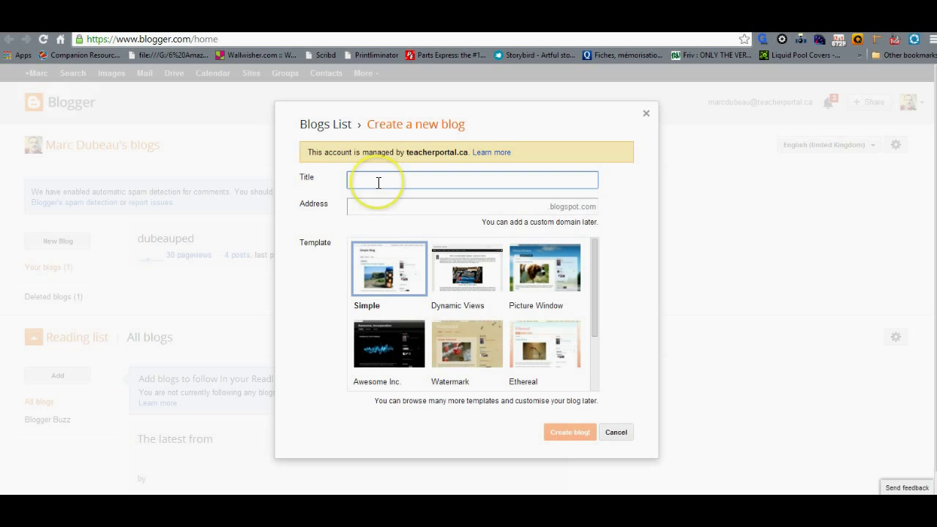
text(M)
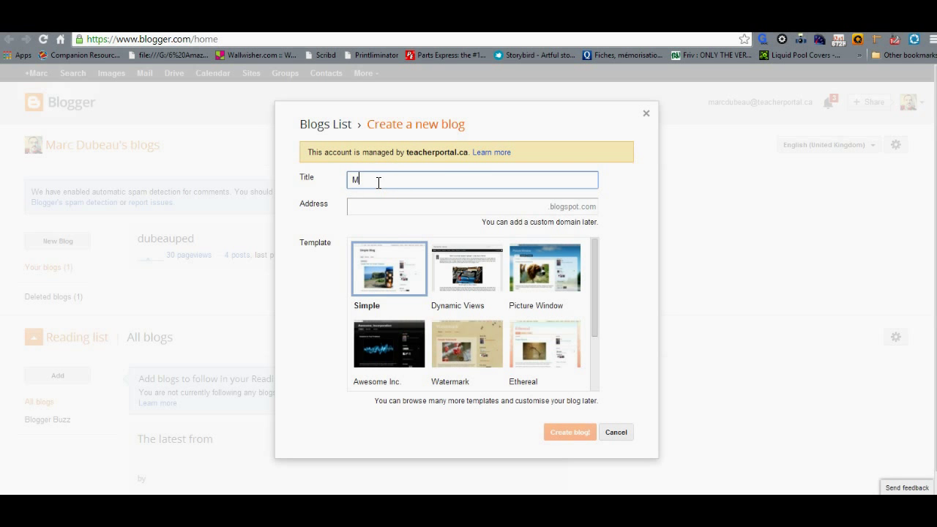
text(Y PED BLOG)
- Set the new blog's blogspot.com address to the owner's full name followed by "ped", without spaces
click(460, 199)
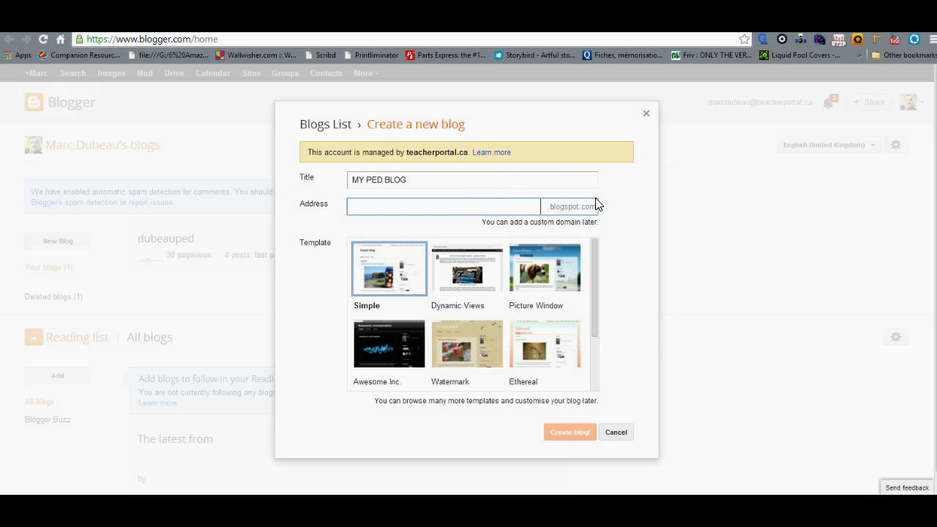
text(ma)
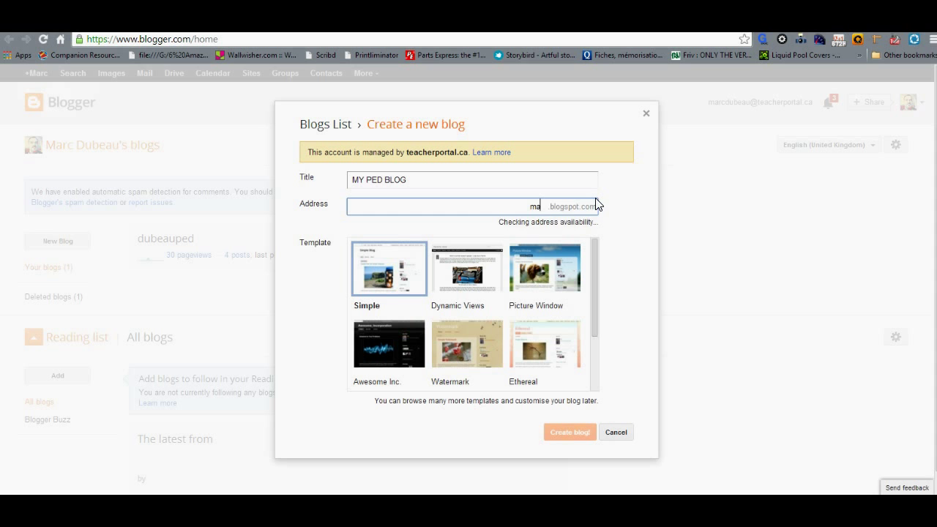
text(rcdubeauped)
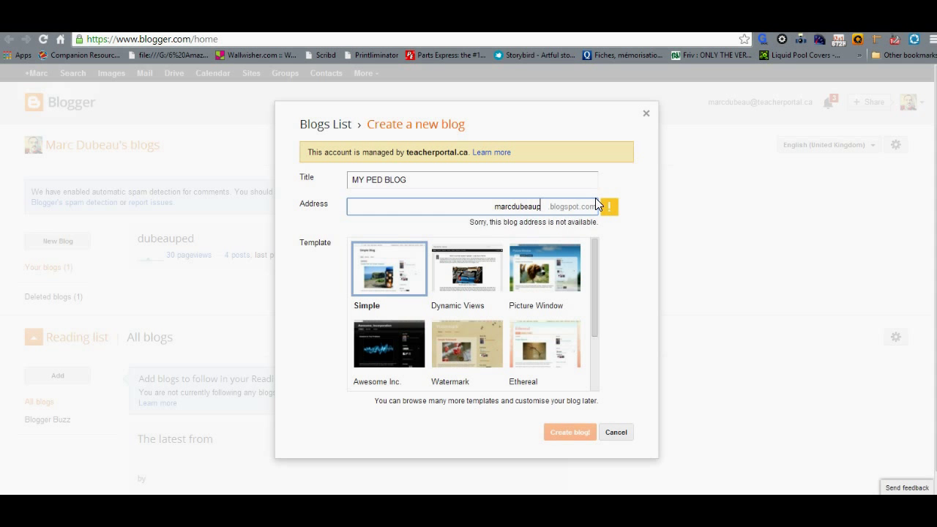
click(595, 203)
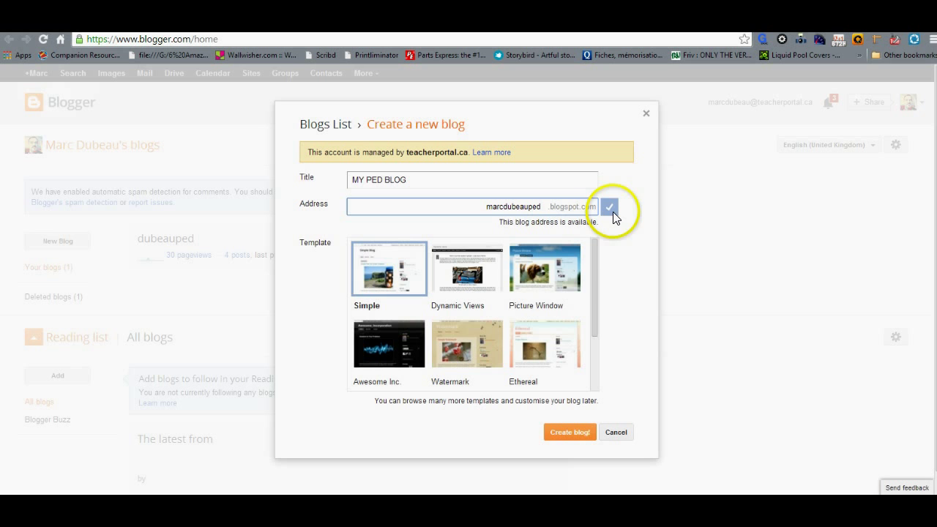
- Choose the Picture Window template and create the blog
mouse_move(595, 291)
mouse_down()
mouse_move(592, 310)
mouse_move(593, 280)
mouse_up()
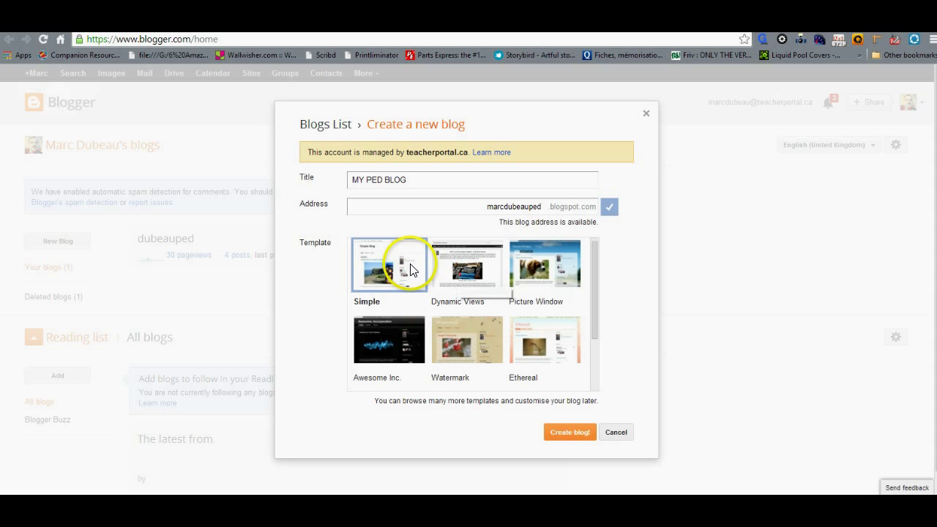
click(534, 272)
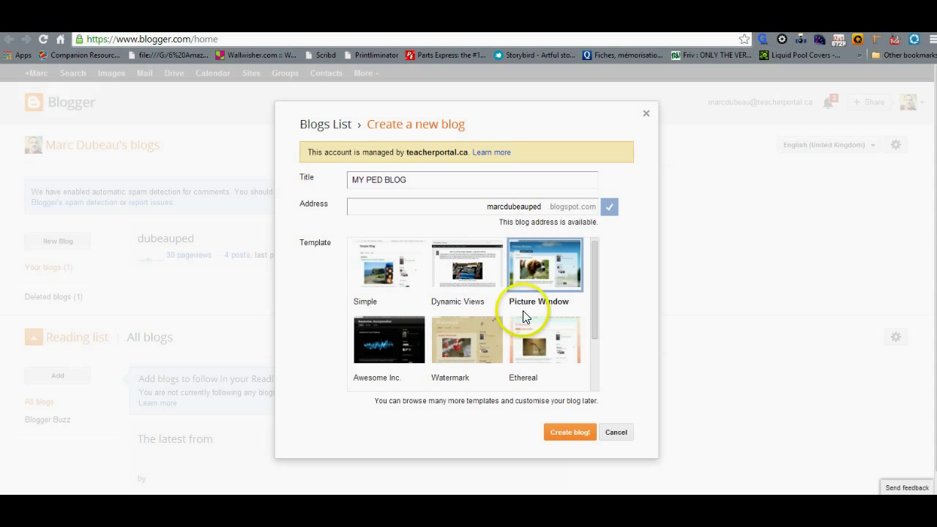
click(558, 432)
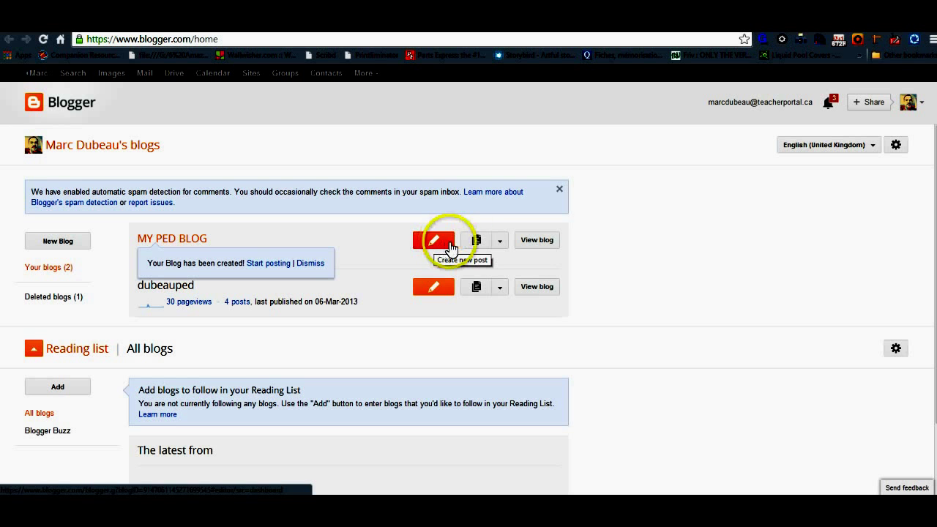
- Look over the management options of MY PED BLOG and start a new post in it
click(500, 243)
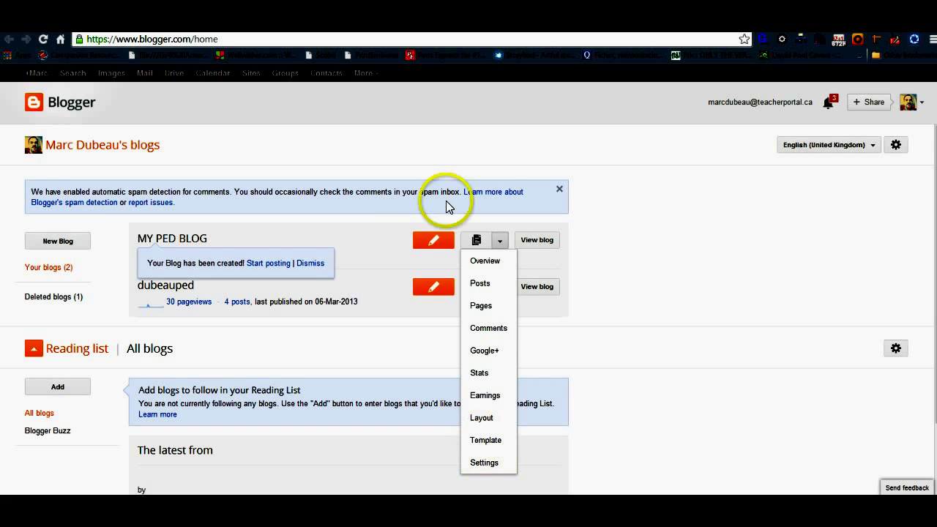
click(432, 243)
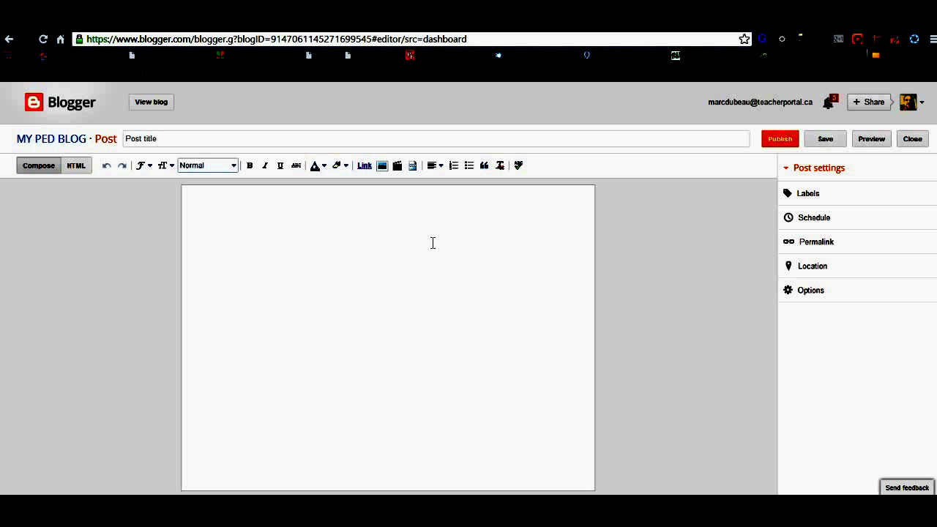
key(super+c)
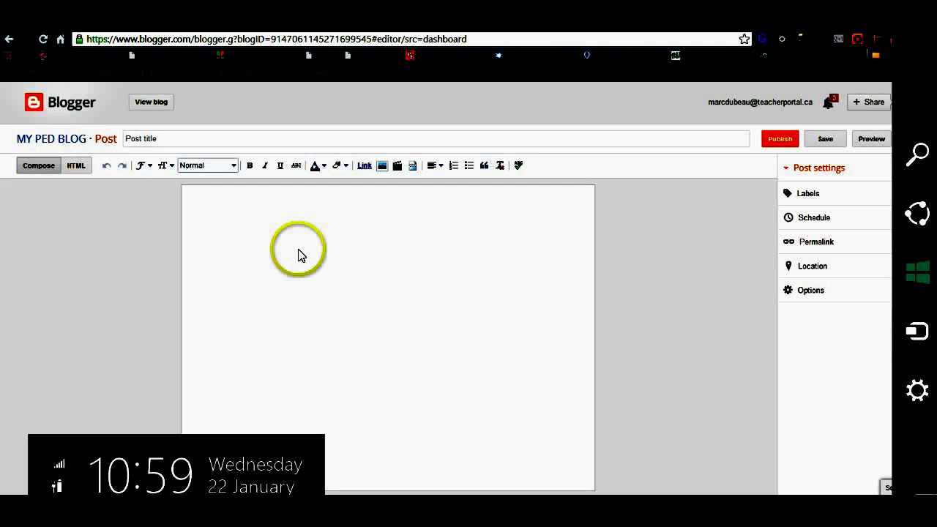
click(77, 182)
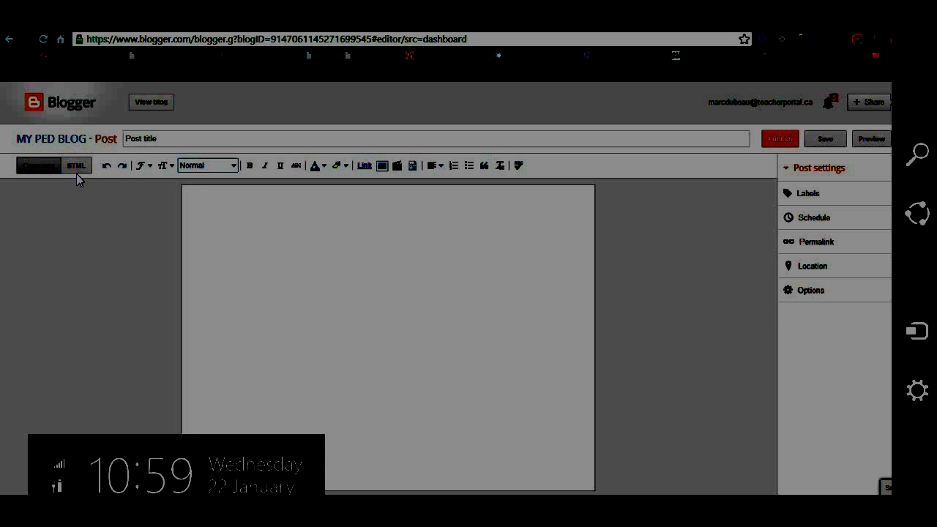
click(59, 177)
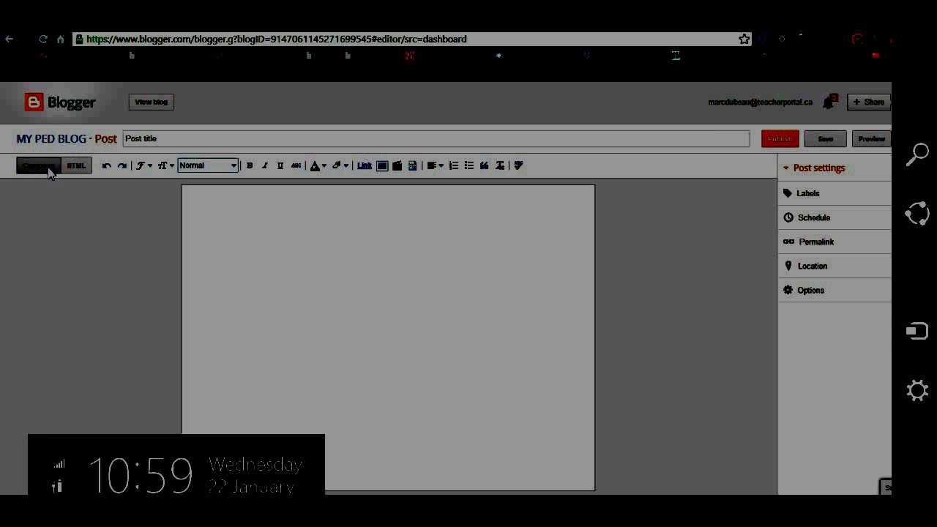
click(73, 174)
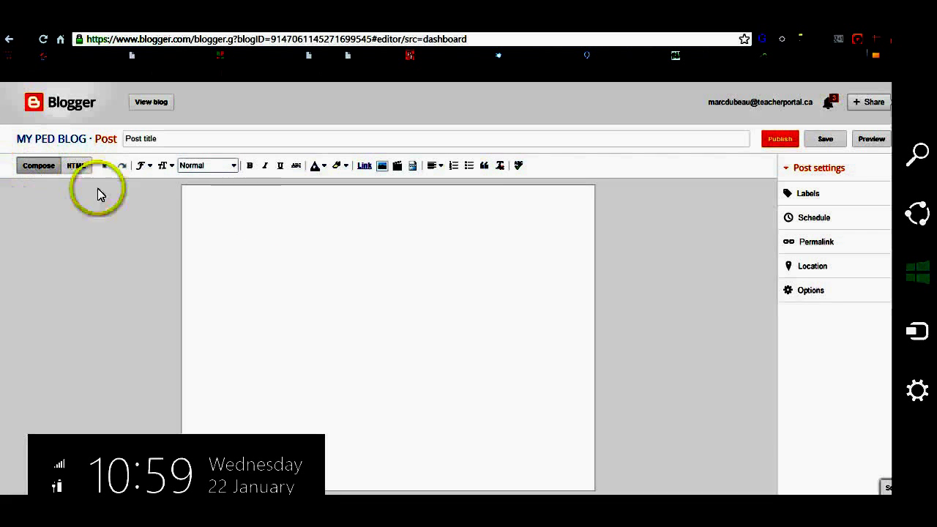
- Write the post body on two lines: "Hello world" and "I will talk about Google Plus today!"
click(263, 212)
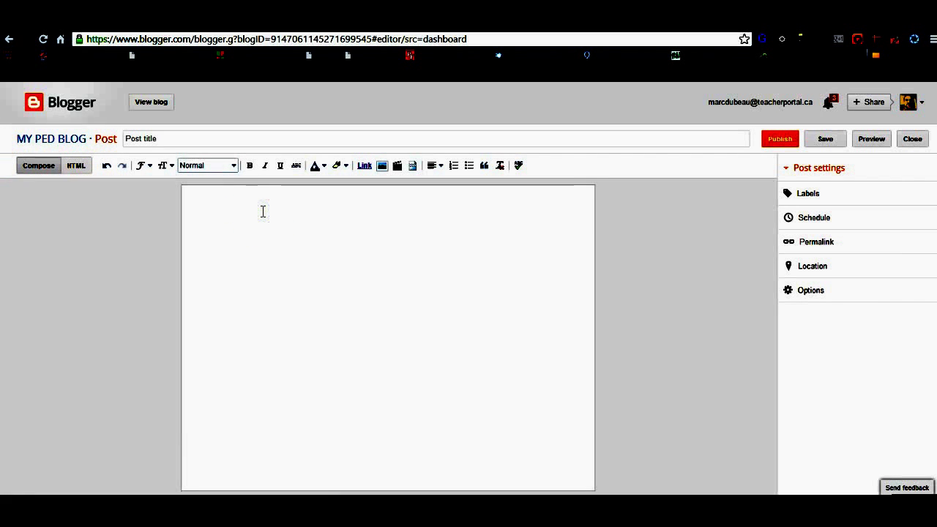
text(Hello world)
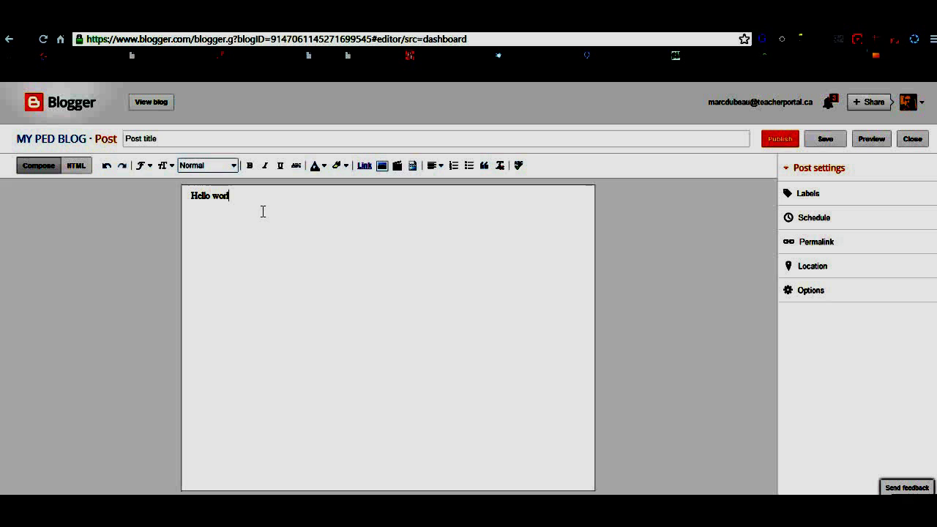
key(Return)
text(I wi)
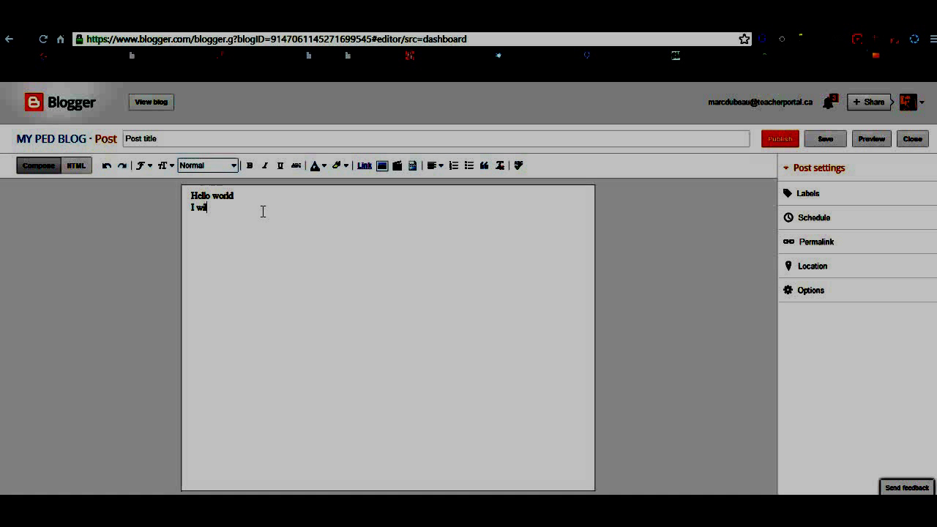
text(ll talke)
key(BackSpace)
text(ab)
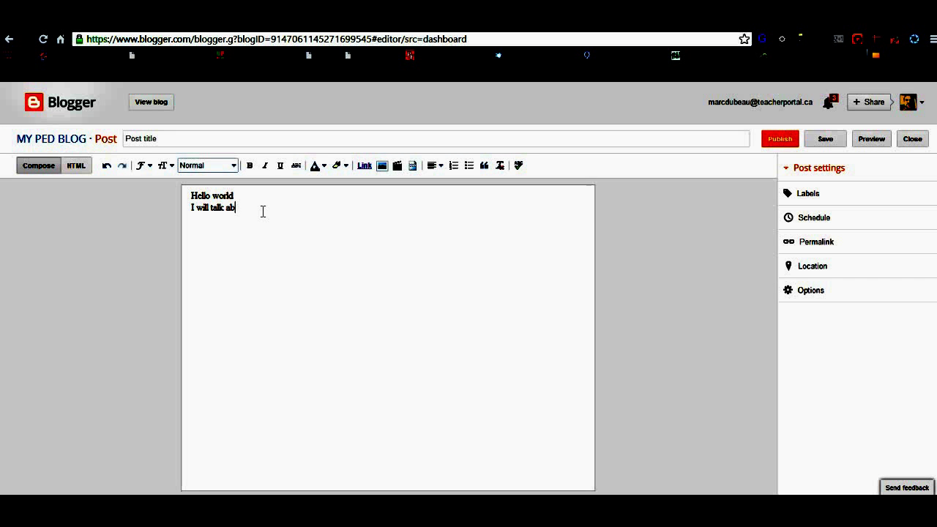
text(out Google Plus today!)
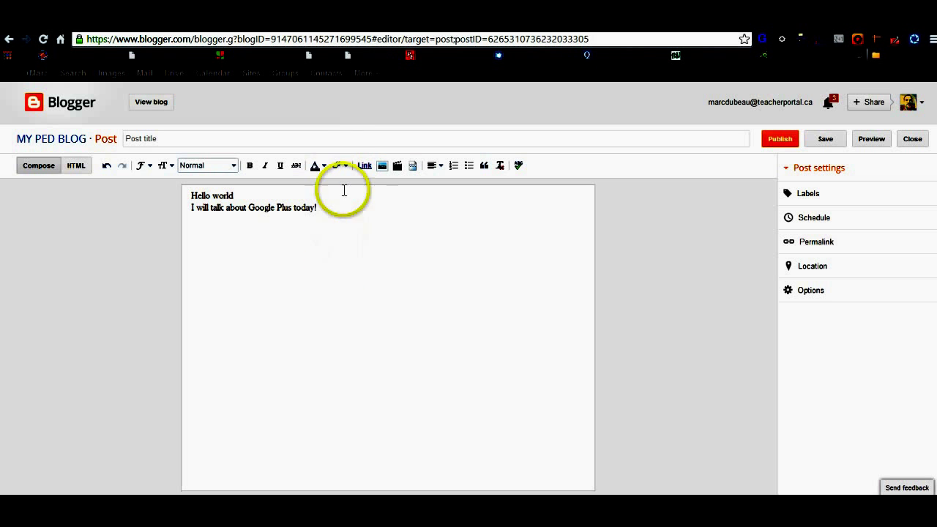
- Turn the words "Google Plus" in the post into a link to the web address edtechvoice.com
click(248, 207)
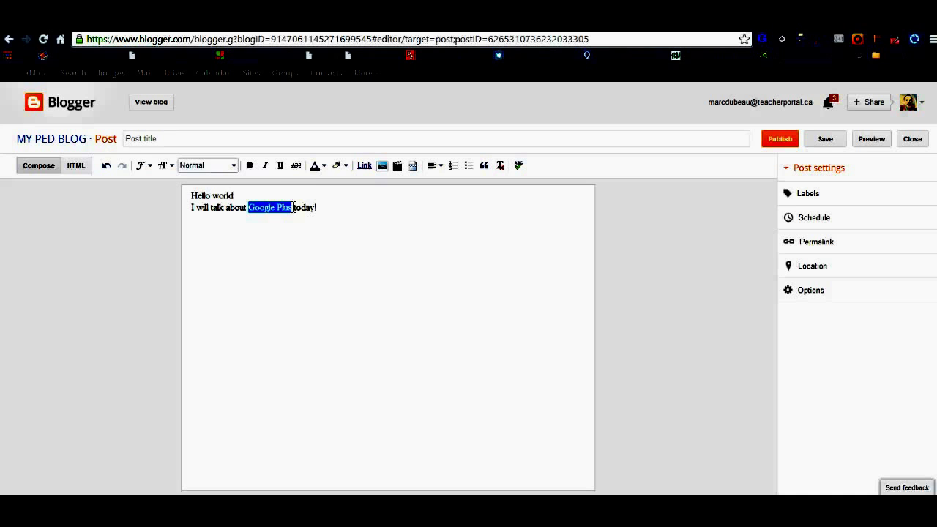
click(364, 167)
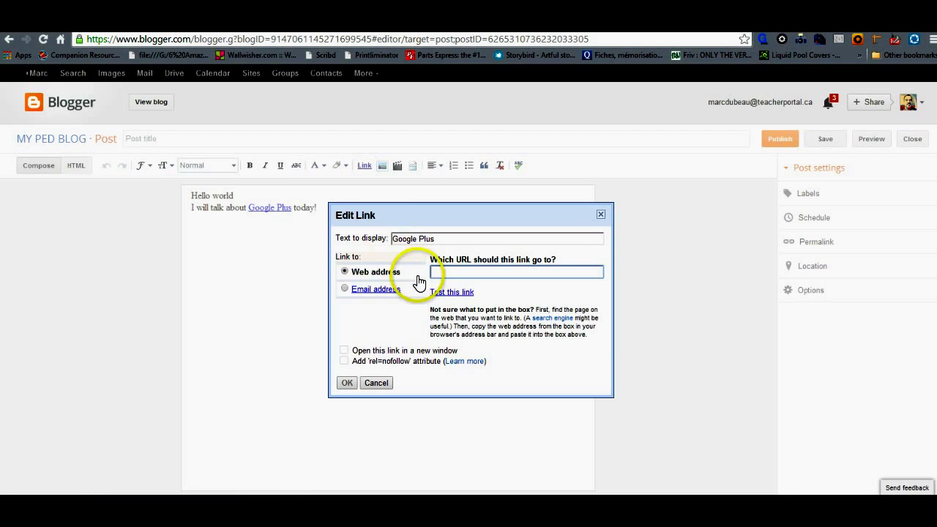
text(ed)
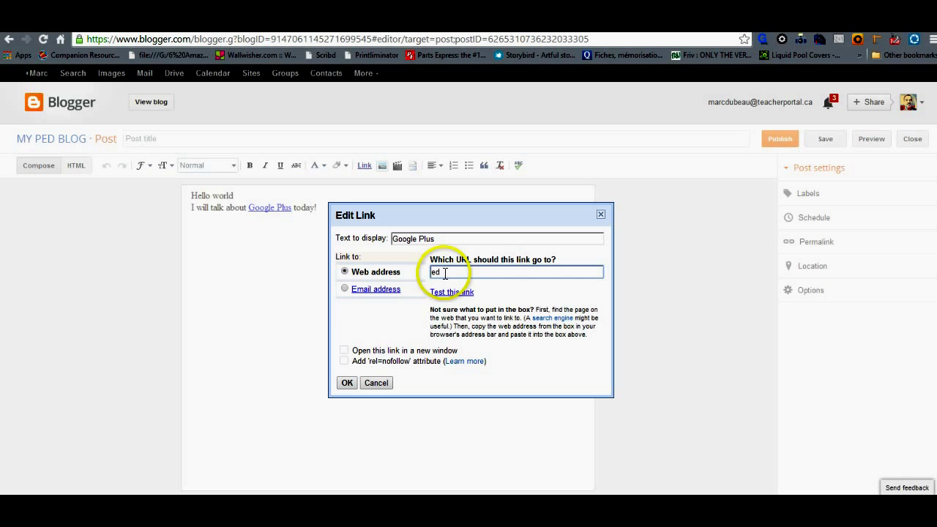
text(voice)
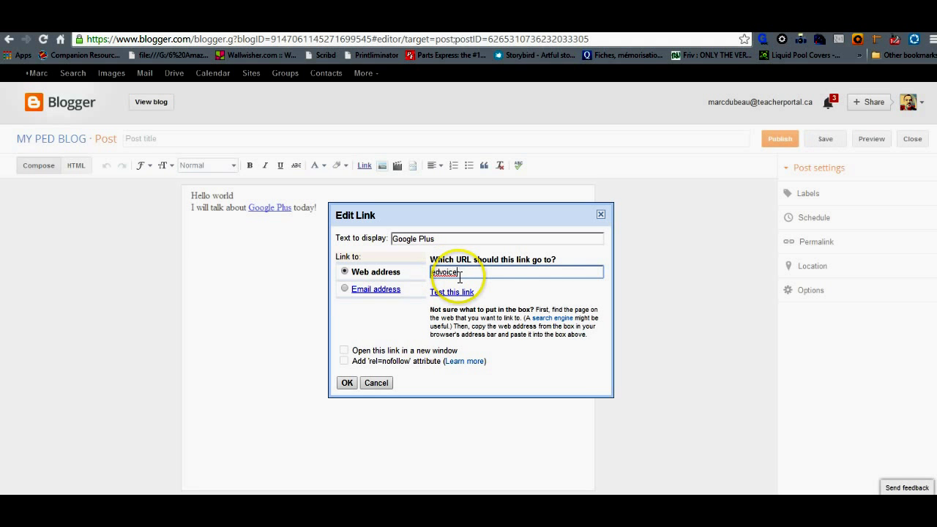
key(BackSpace)
key(BackSpace)
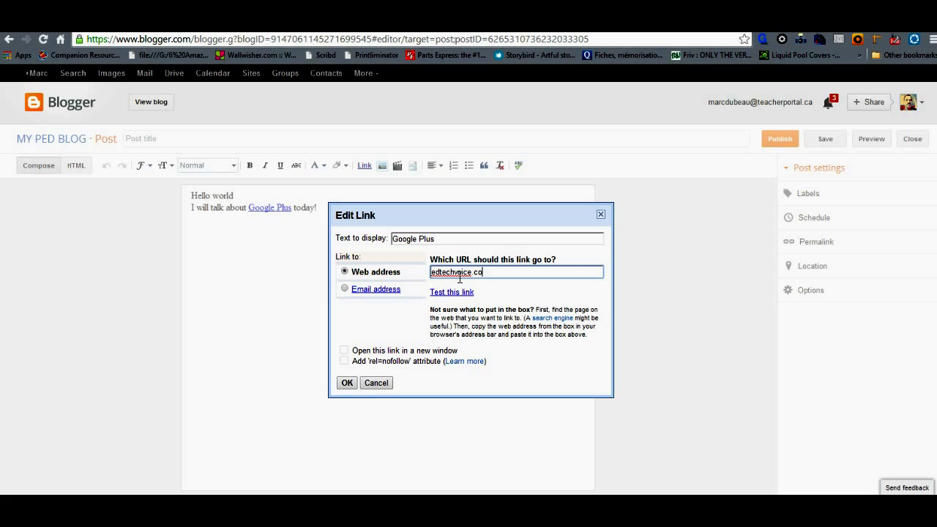
click(347, 383)
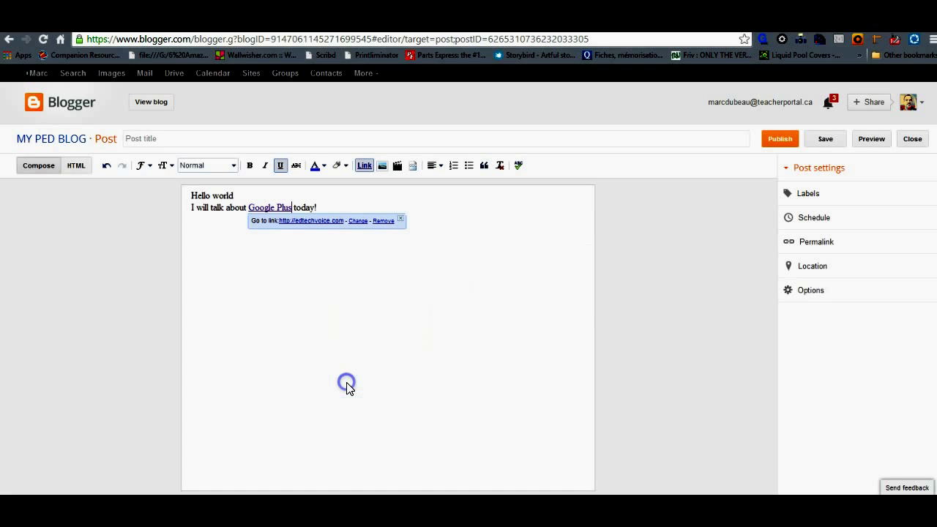
- Search YouTube for "Google drive" as the source of a video for the post
click(326, 205)
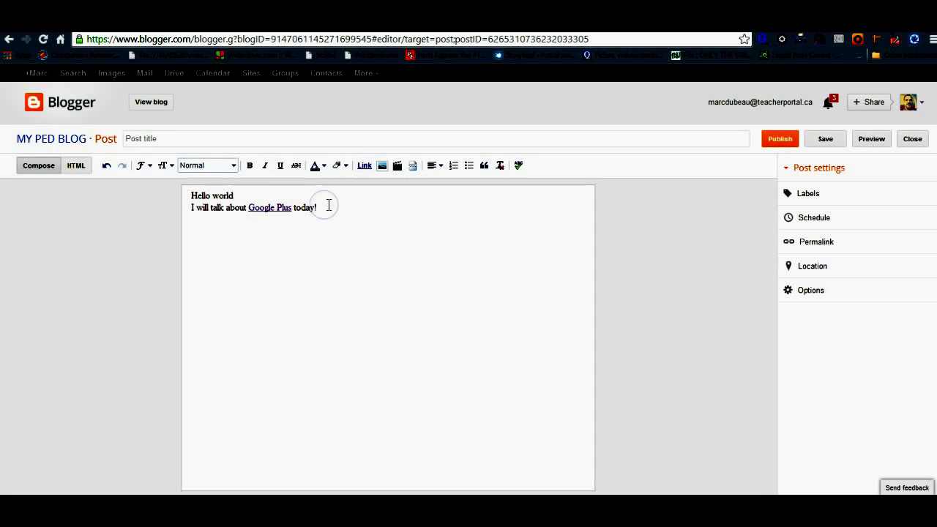
click(396, 166)
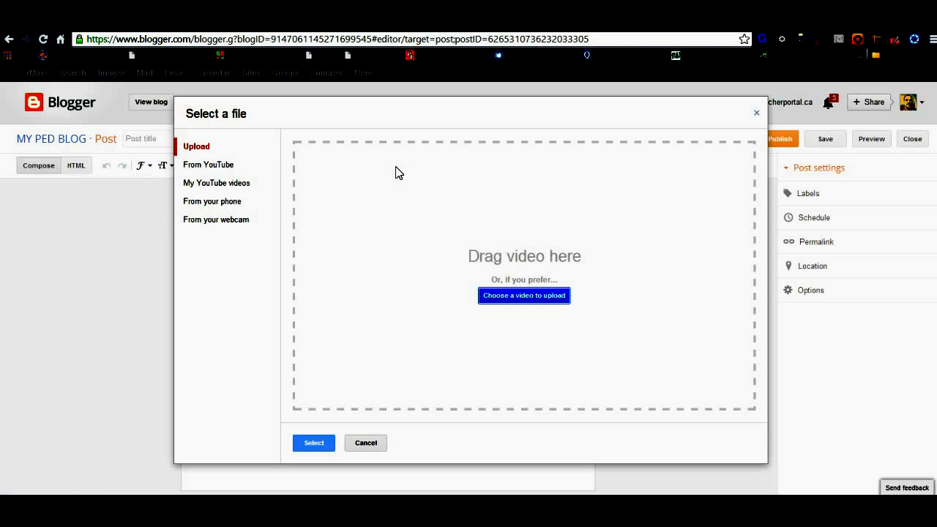
click(221, 164)
click(362, 147)
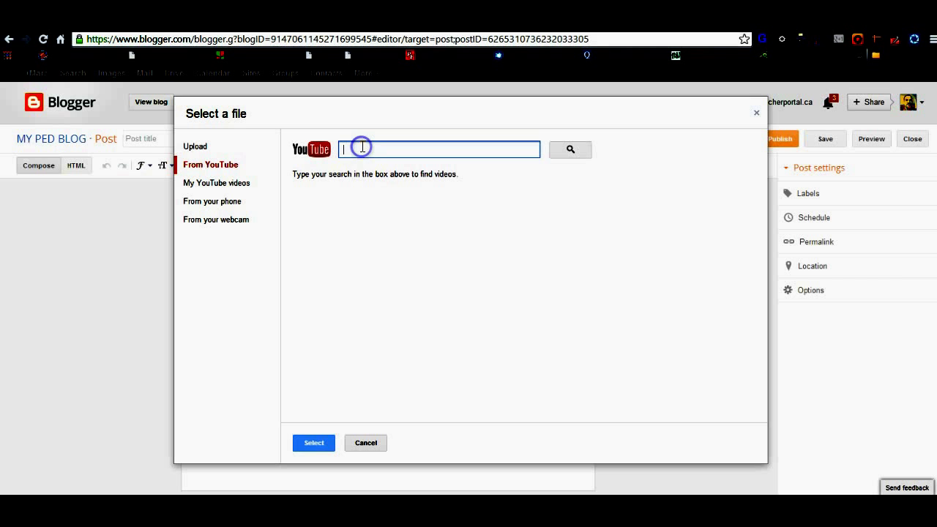
text(Google drive)
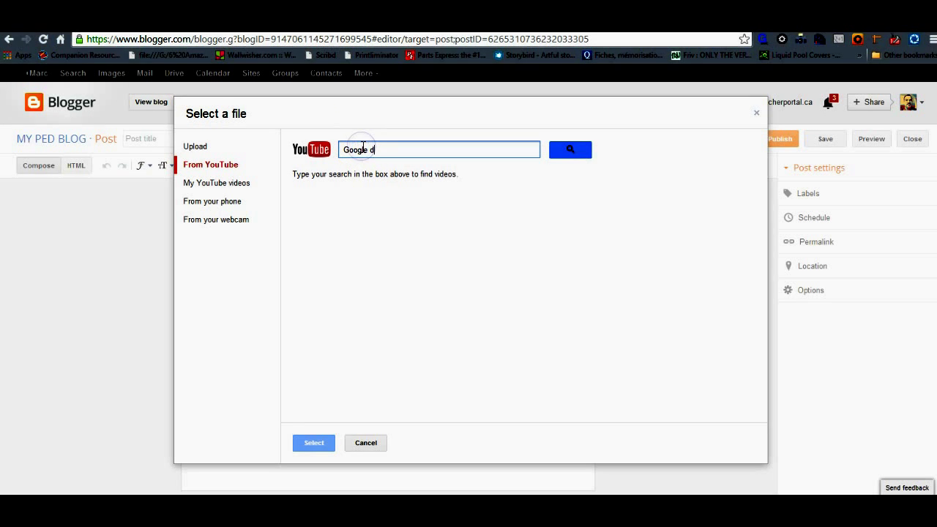
click(572, 149)
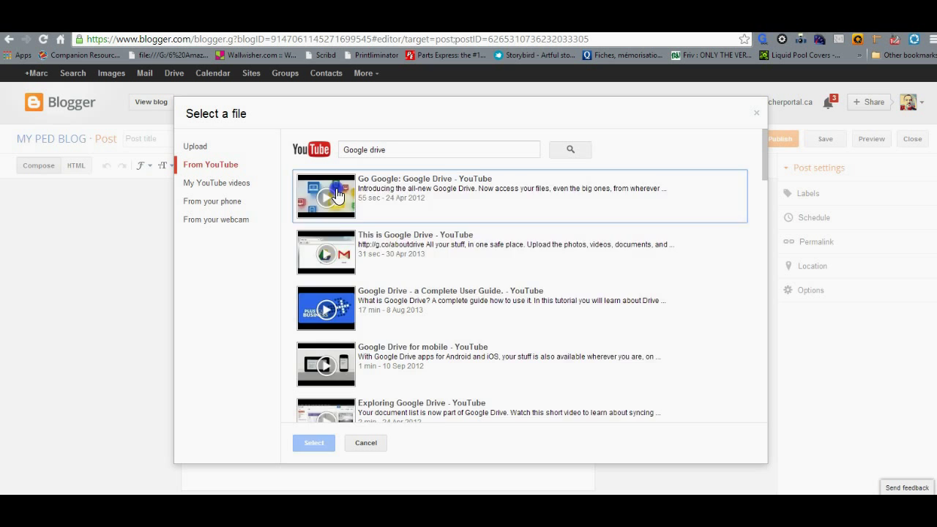
- Preview the video "Go Google: Google Drive", pause it and insert it into the post
click(435, 206)
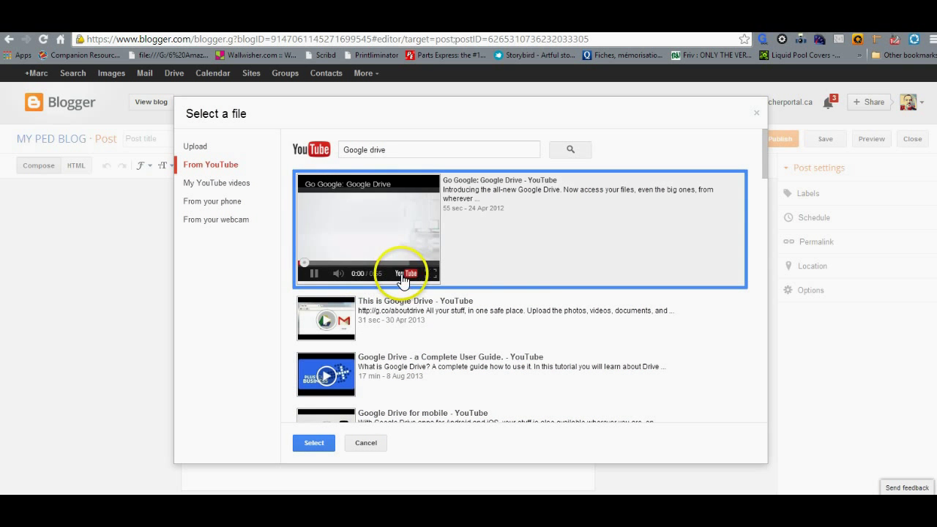
click(322, 275)
click(320, 443)
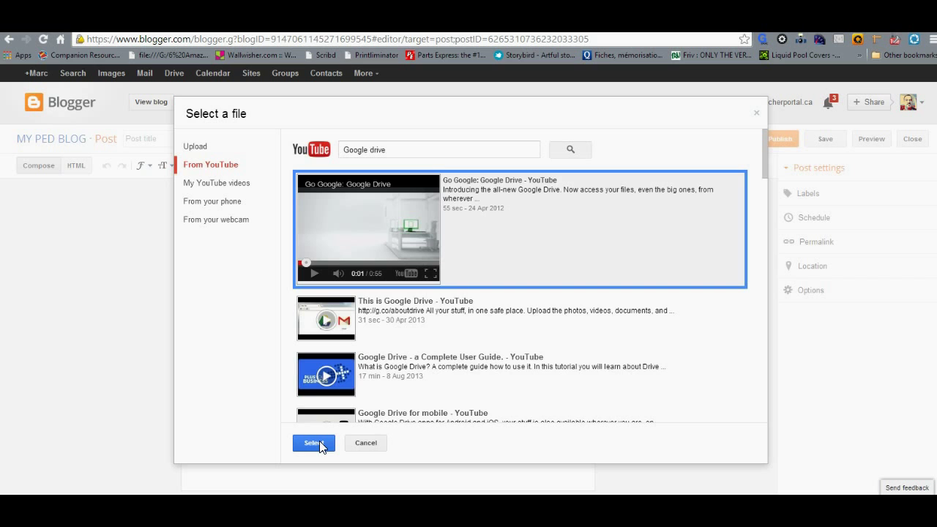
click(315, 444)
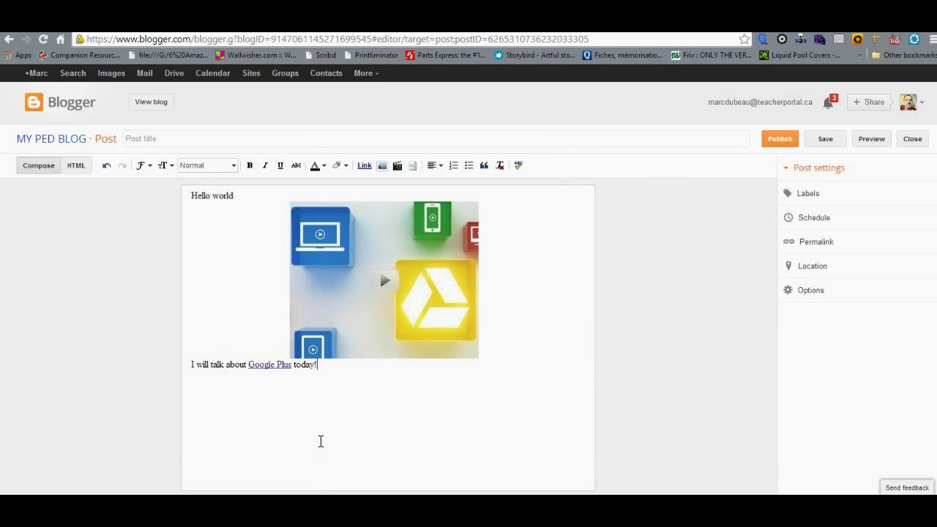
- Delete the video from between the two text lines and insert it again below the line about Google Plus
click(294, 387)
click(301, 315)
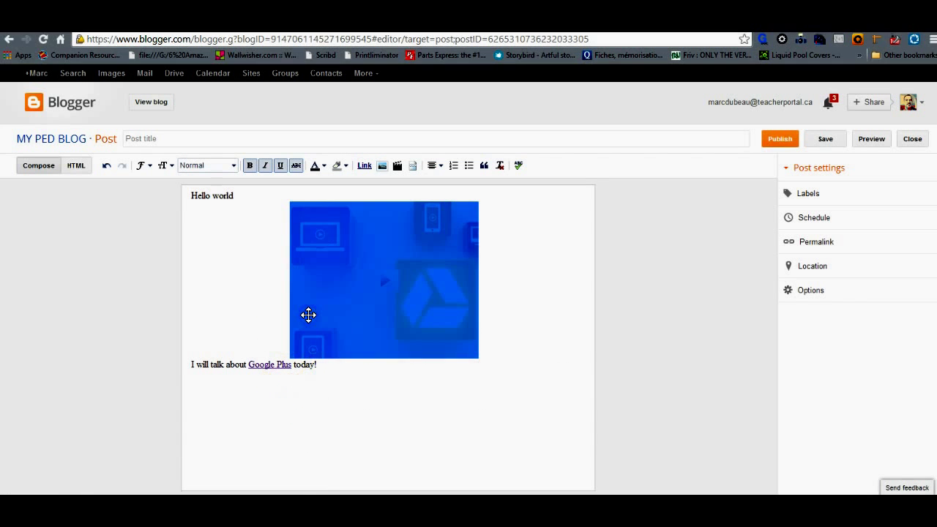
key(Delete)
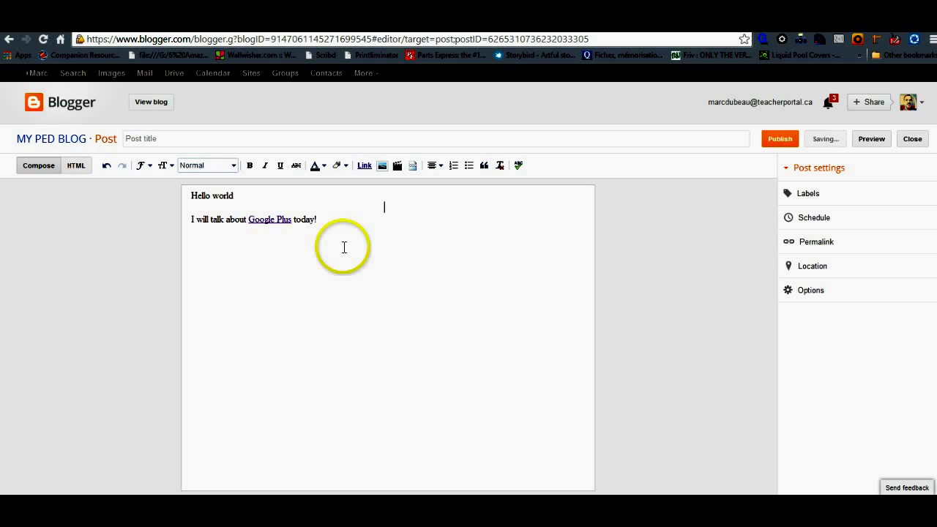
click(335, 219)
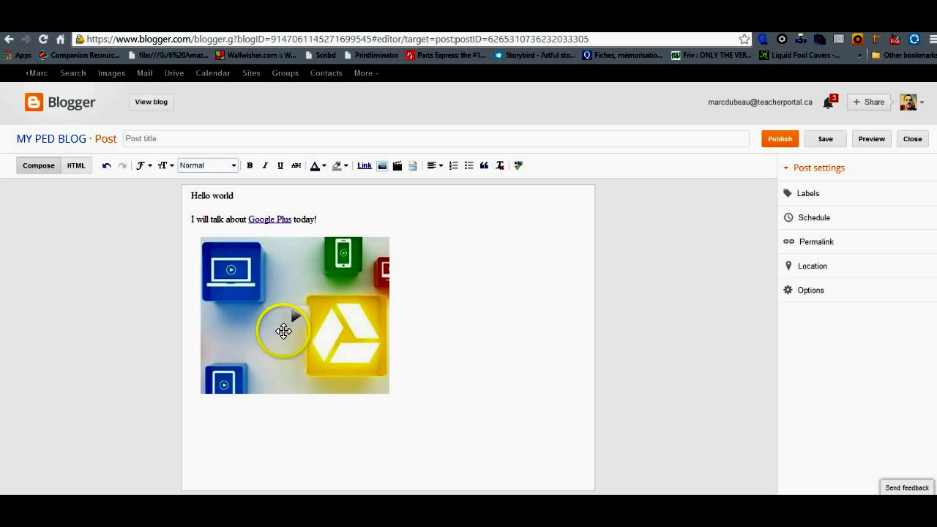
- Look over the available sources for adding an image to the post below the video
click(392, 363)
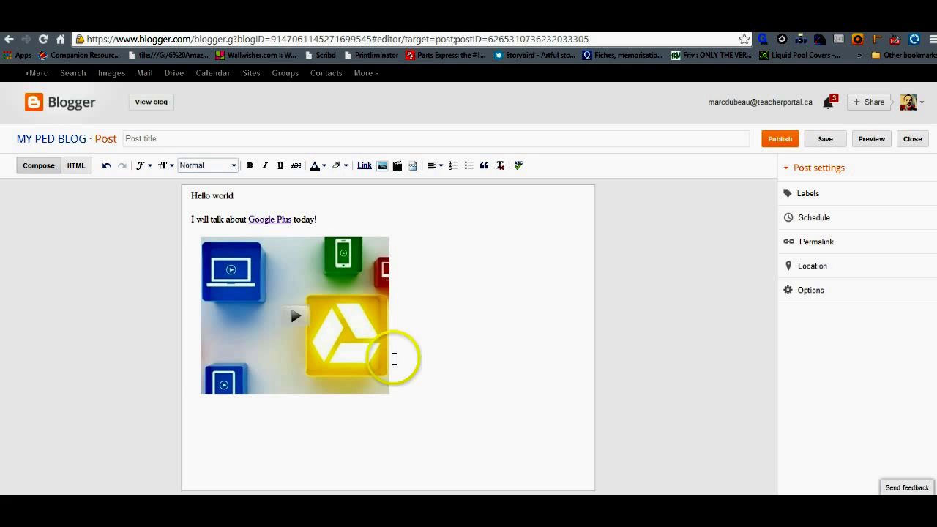
click(383, 166)
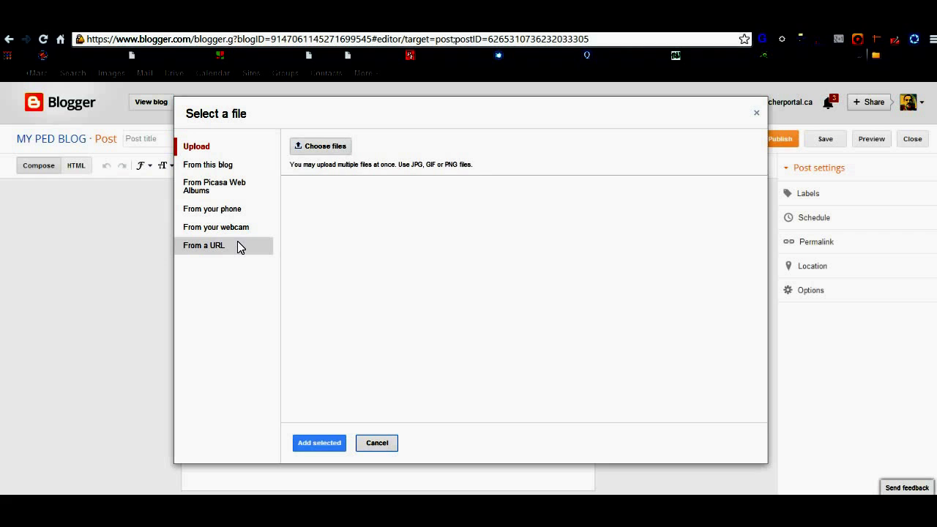
click(380, 445)
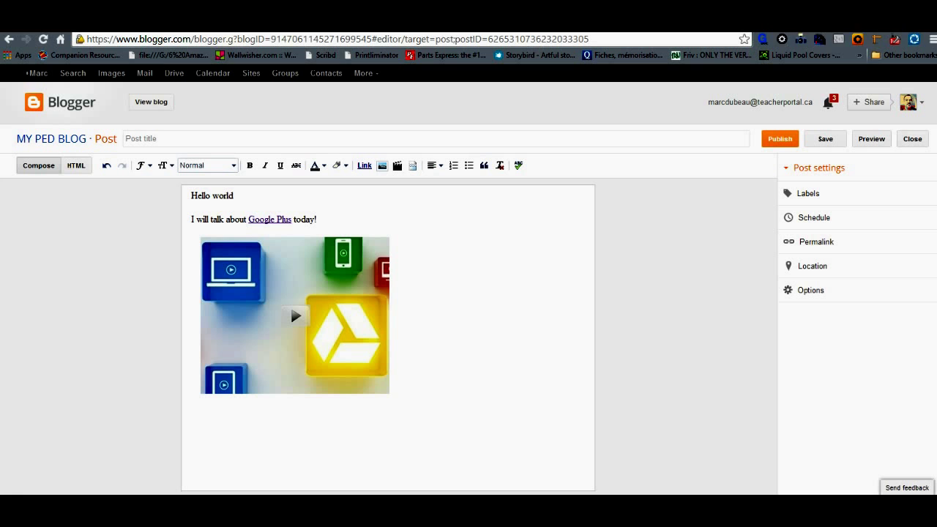
- Run a Google image search for "google drive" in a new browser tab
key(ctrl+t)
click(668, 42)
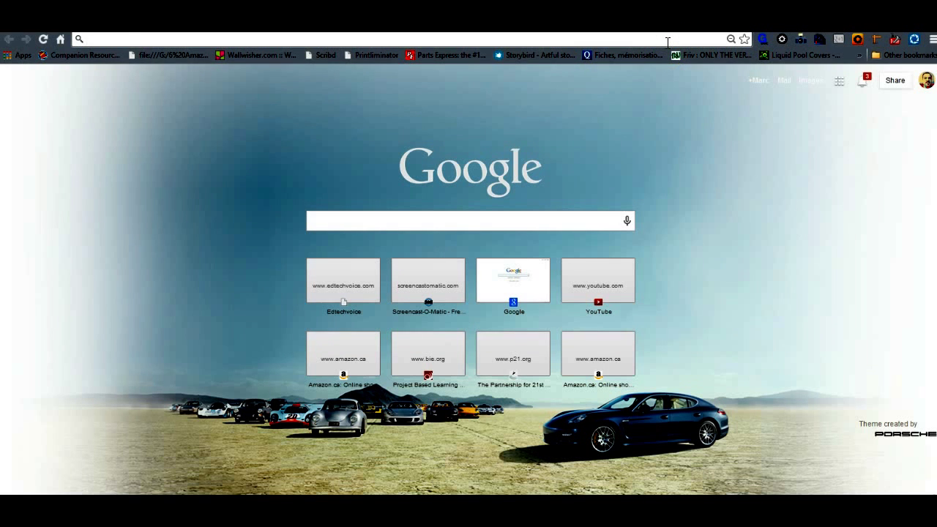
text(google drive)
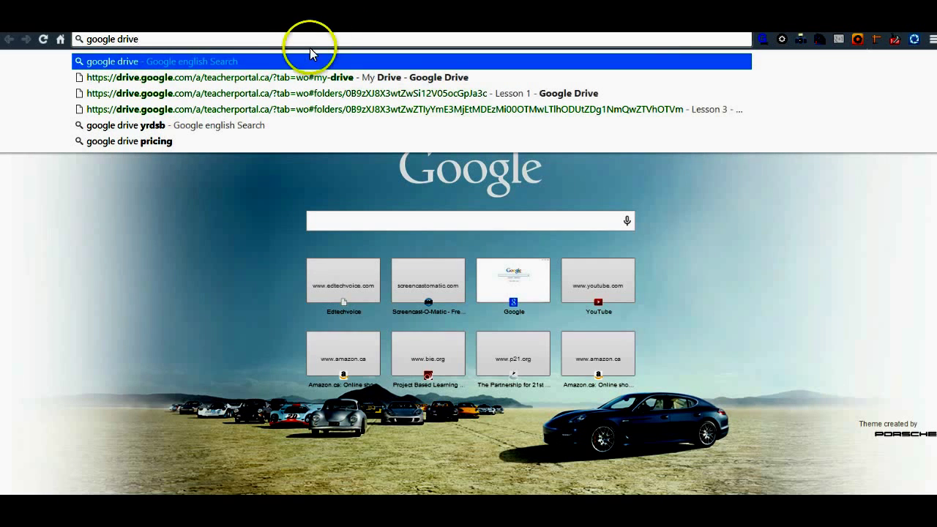
key(Return)
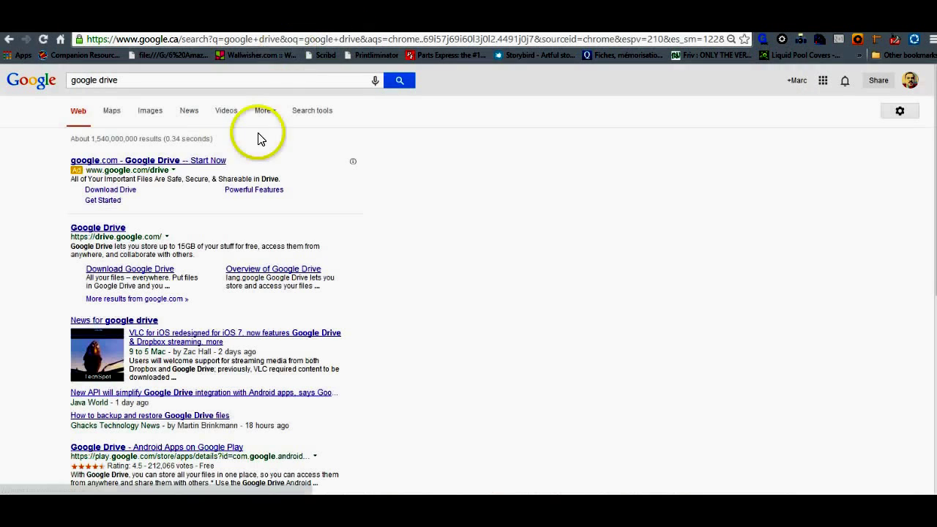
click(153, 115)
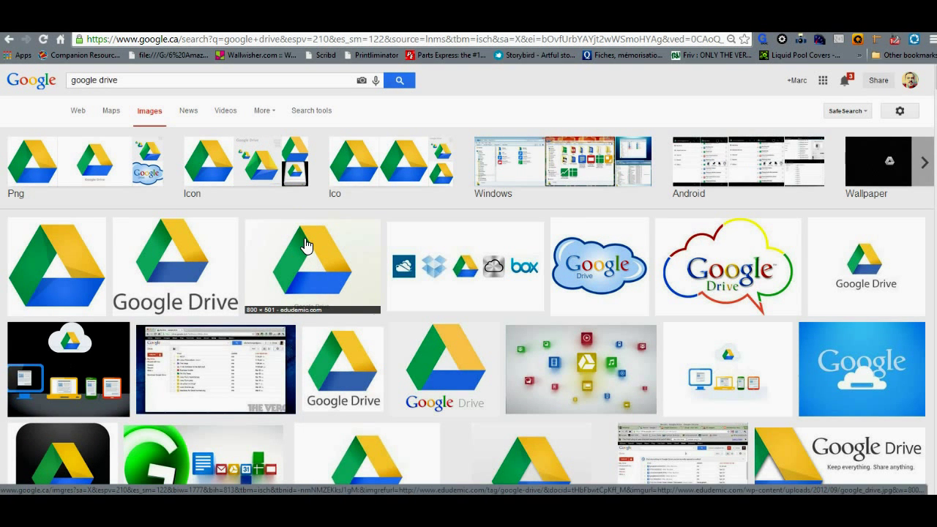
- Preview the 350 × 273 Google Drive logo with the name beneath it and copy its image URL
click(306, 245)
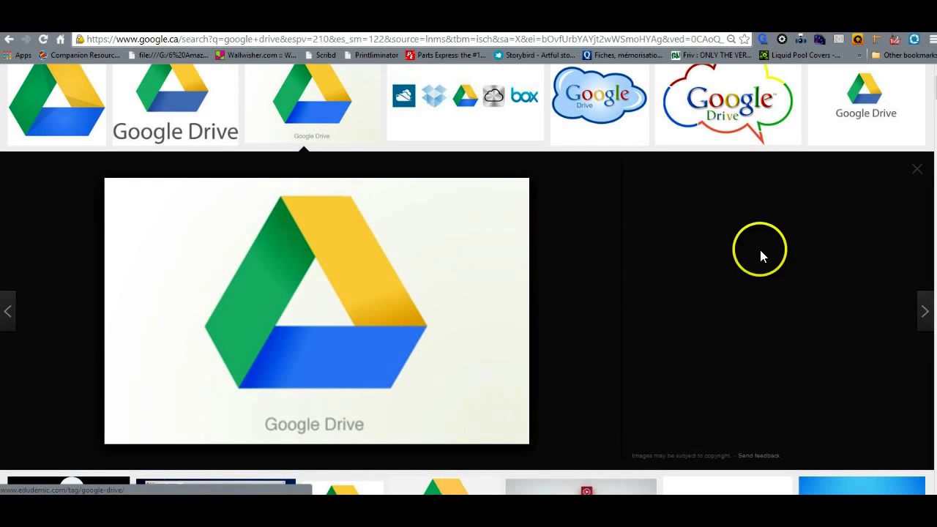
click(222, 118)
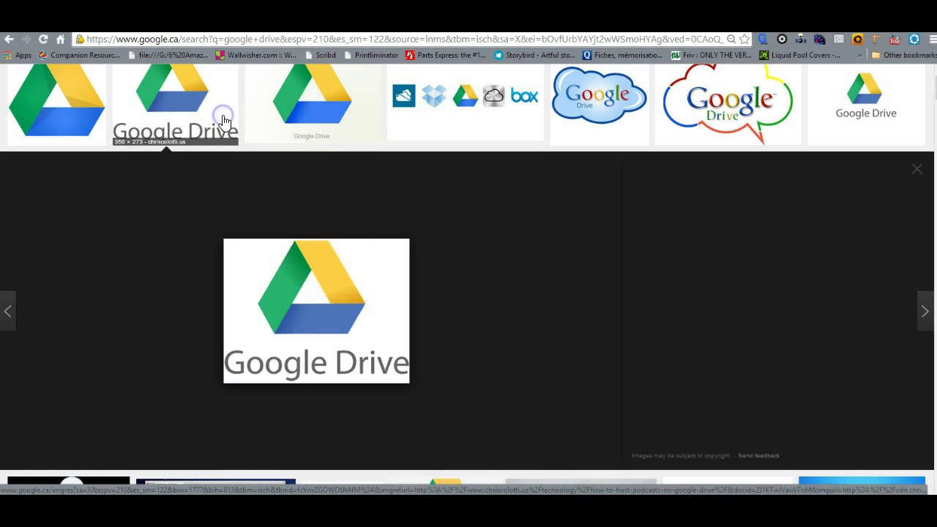
click(314, 305)
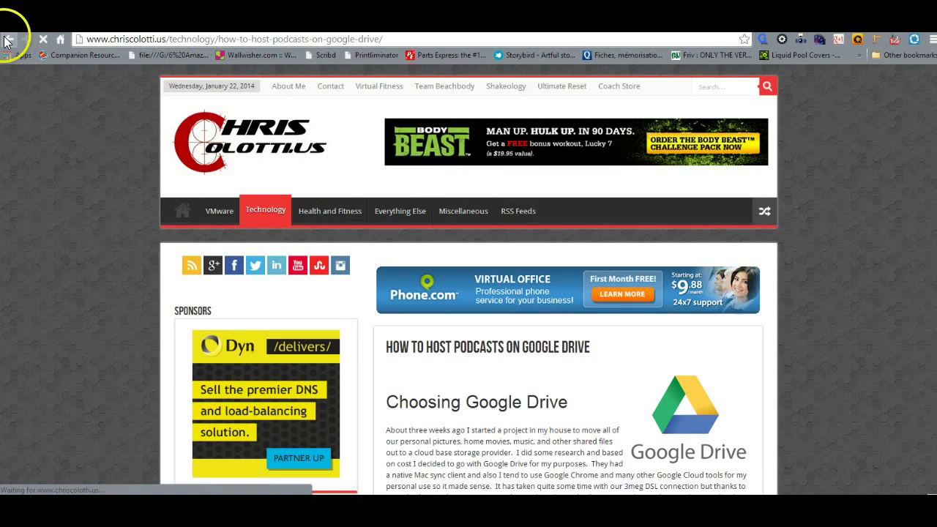
click(8, 39)
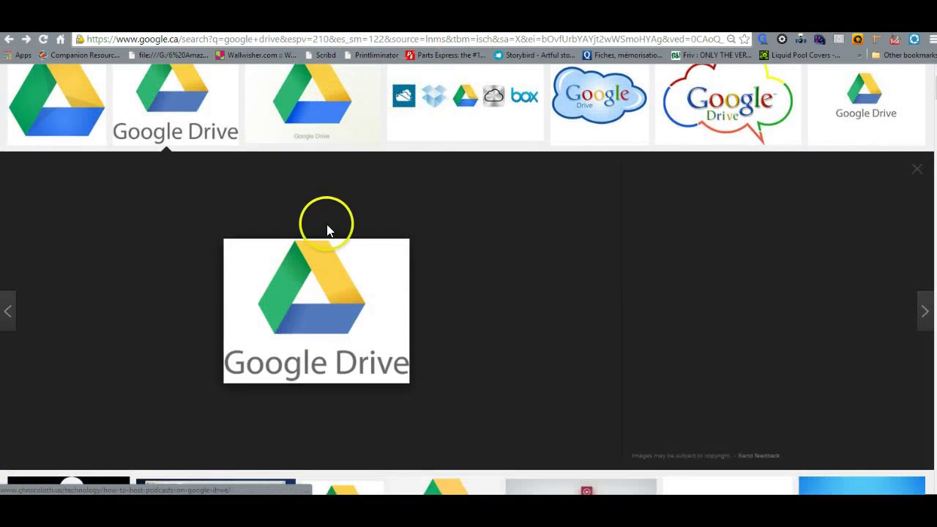
right_click(313, 335)
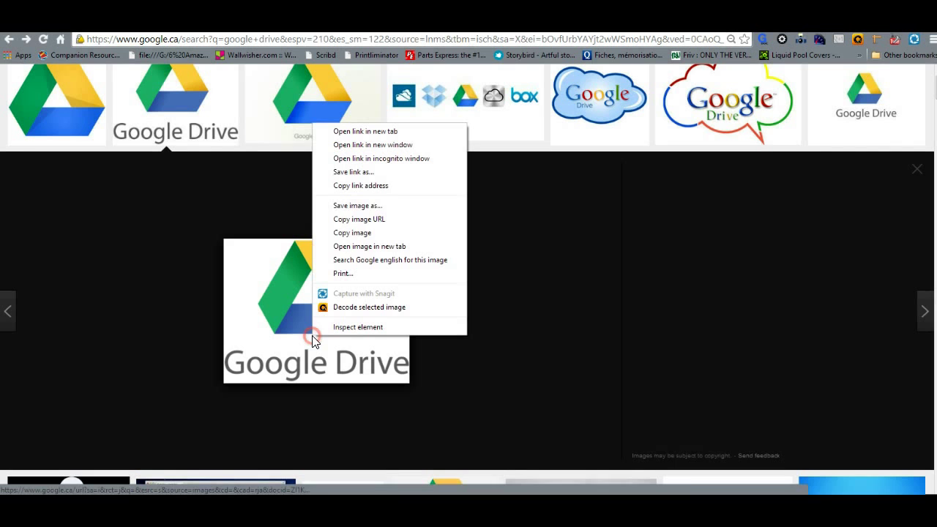
click(364, 227)
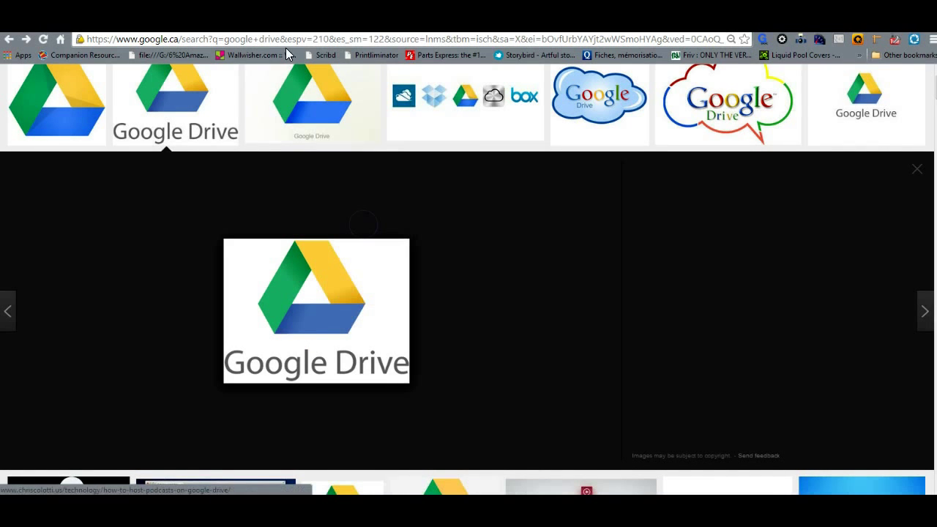
- Return to the Blogger post and add the google_drive_logo_3963.png image below the video from its copied URL
click(287, 22)
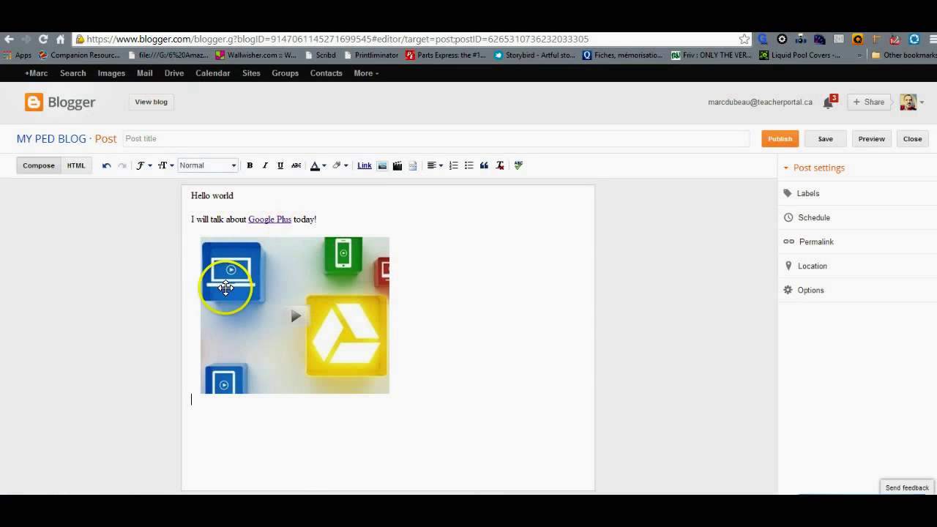
click(380, 167)
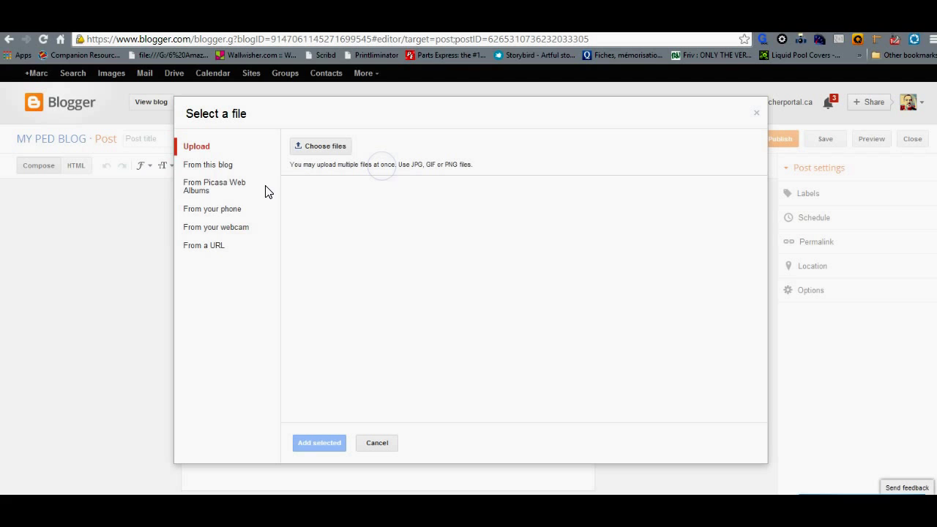
click(230, 246)
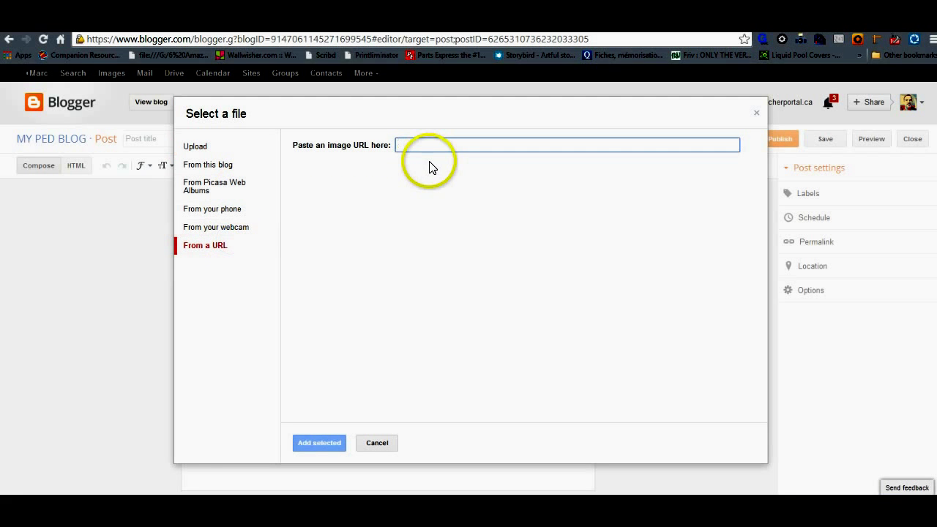
text(http://cdn.chriscolotti.us/wp-content/uploads/2012/11/google_drive_logo_3963.png)
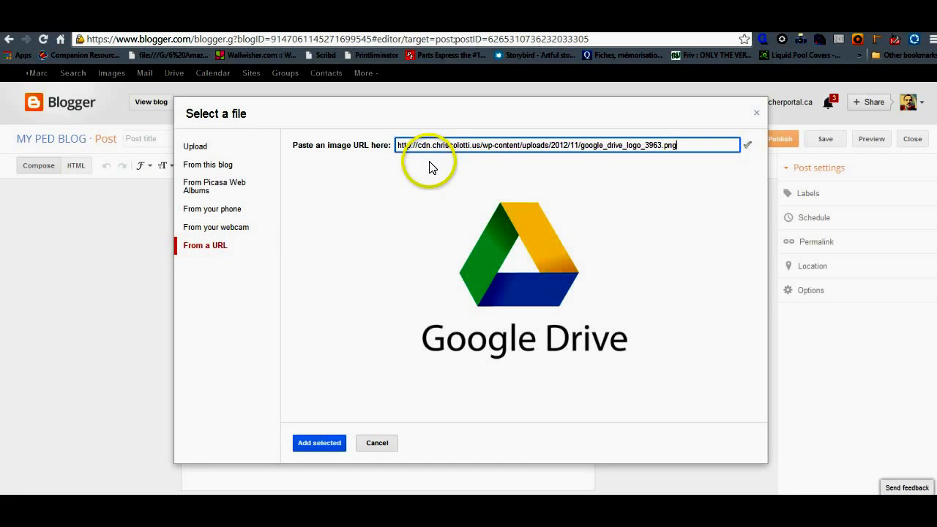
click(319, 443)
- Add the caption "Google Drive" to the logo image in the post
click(404, 417)
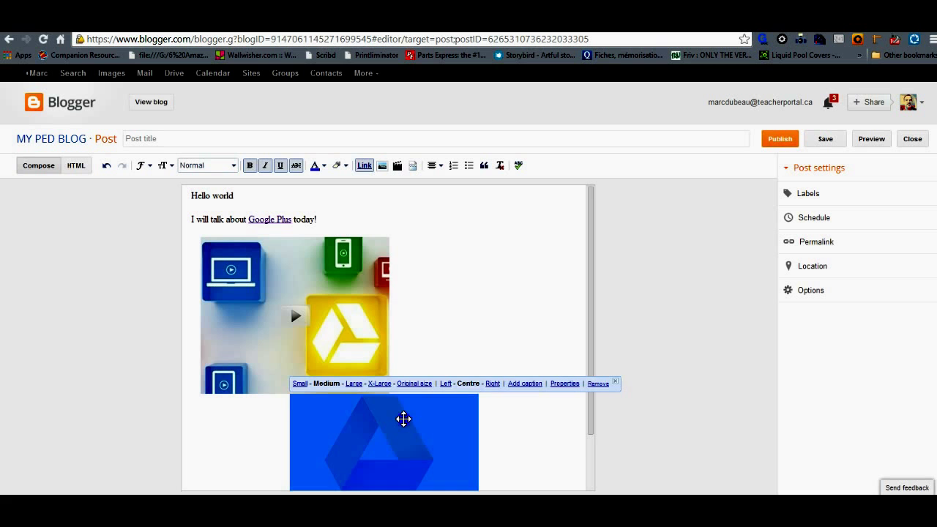
click(451, 366)
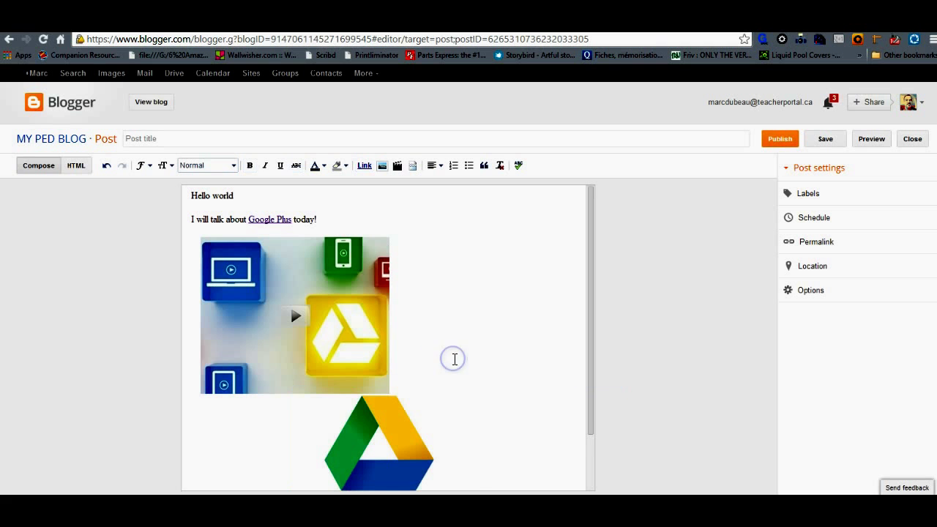
click(390, 406)
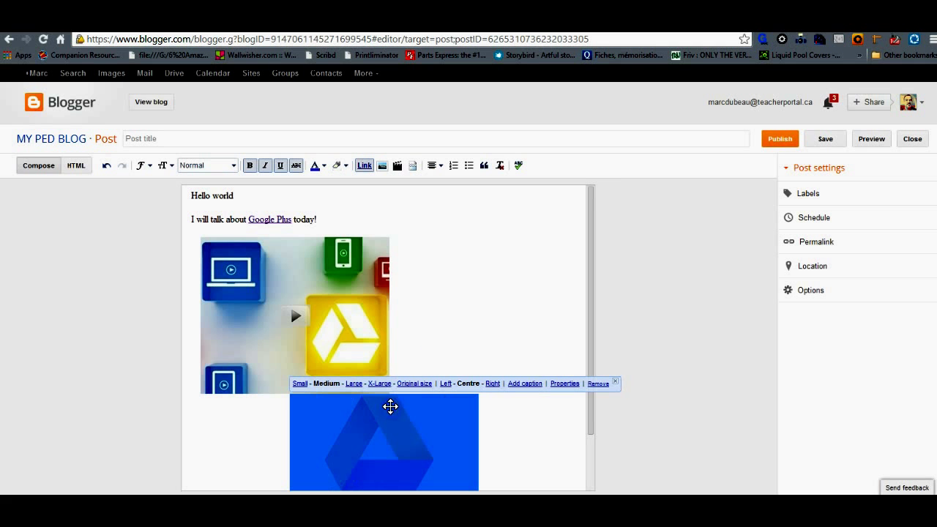
click(526, 392)
drag(590, 377, 580, 462)
text(Google)
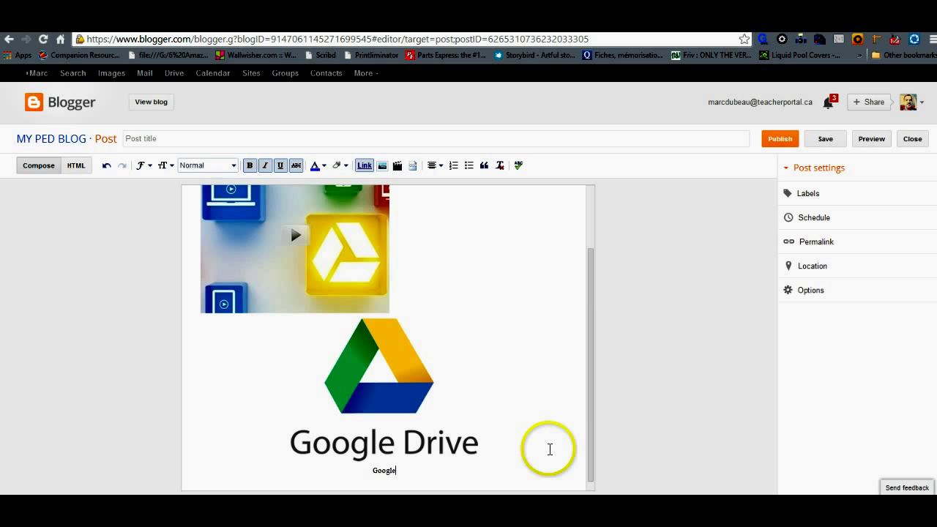
text( Drive)
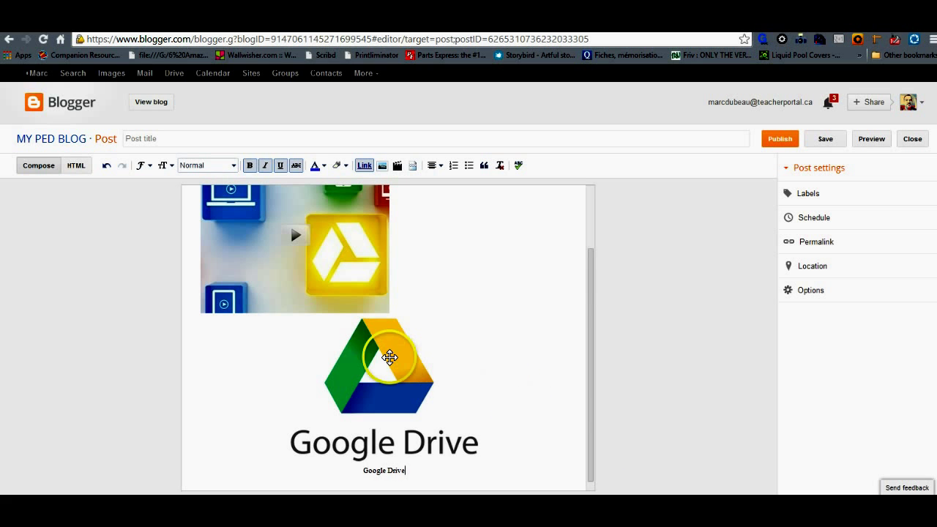
click(354, 371)
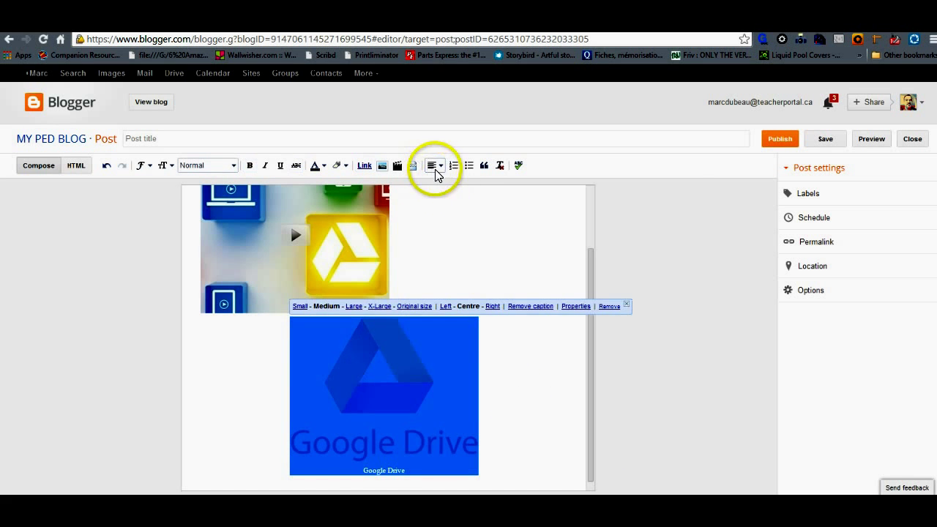
click(432, 242)
click(272, 376)
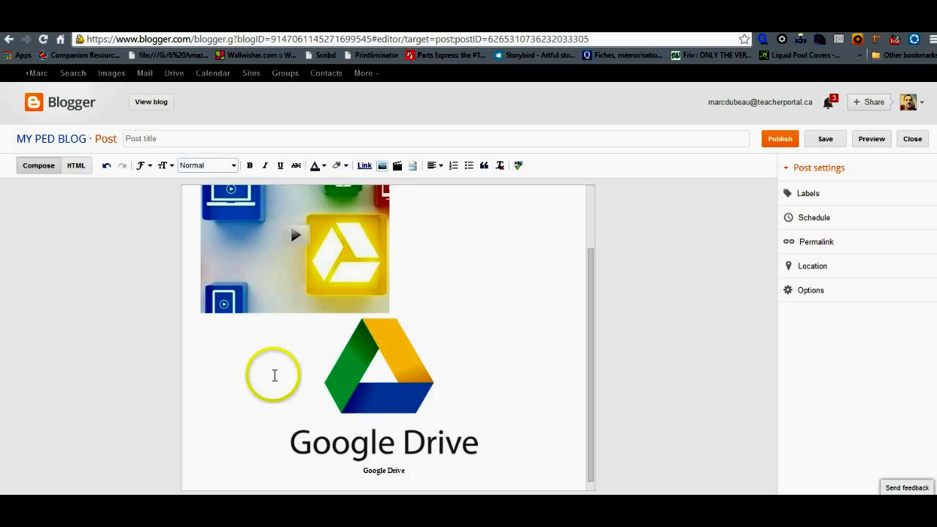
- Examine the logo image's layout options and the paragraph style, font size and font choices for the post text
scroll(274, 375, up, 1)
click(322, 368)
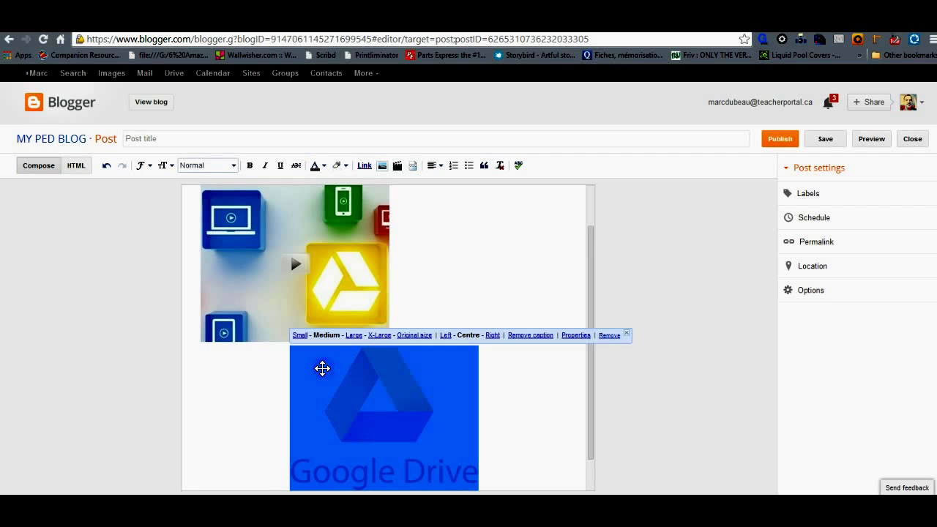
click(424, 300)
drag(590, 324, 590, 293)
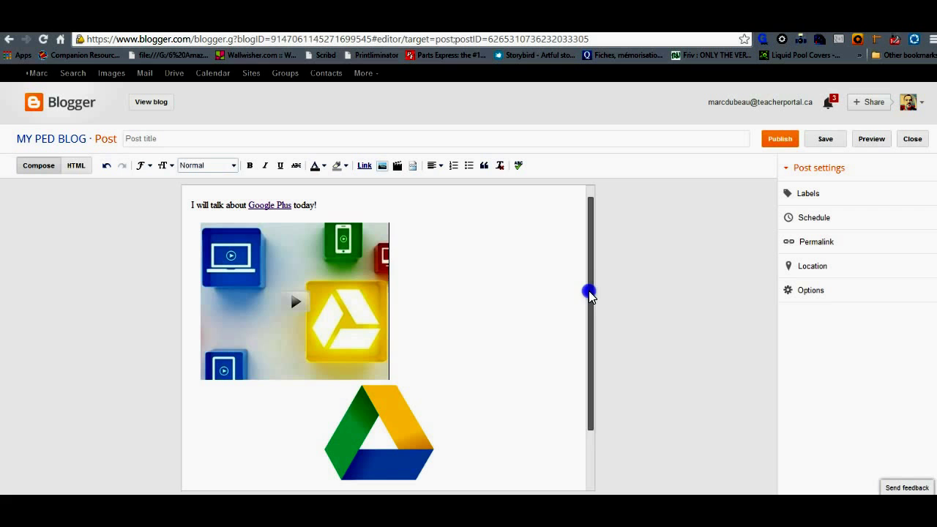
click(234, 167)
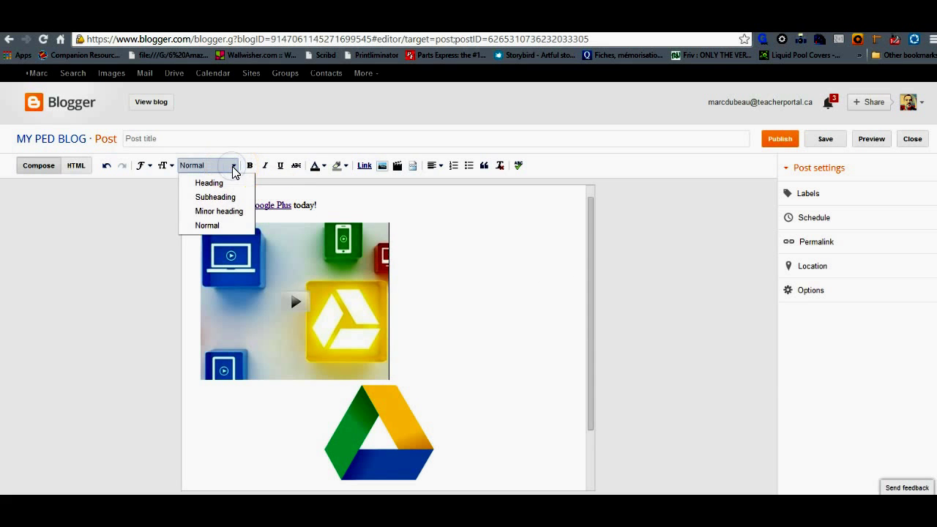
click(173, 167)
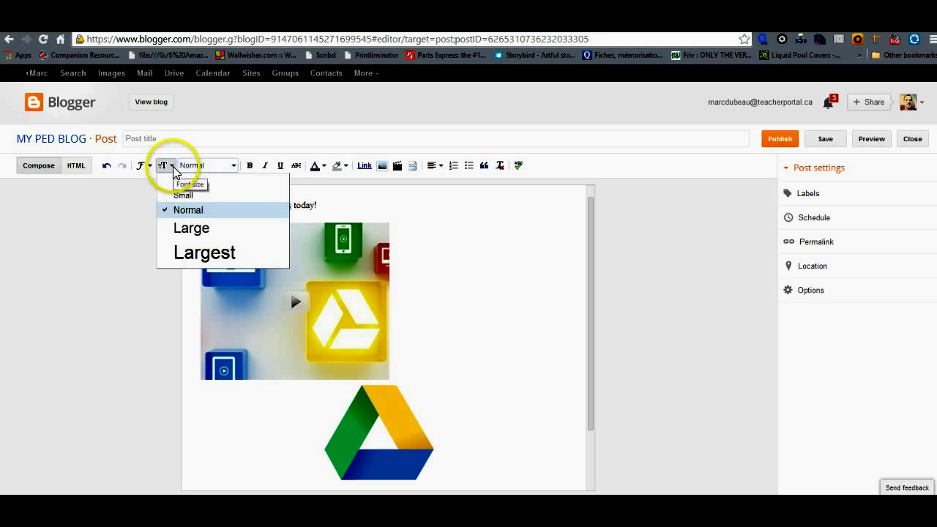
click(194, 166)
click(148, 166)
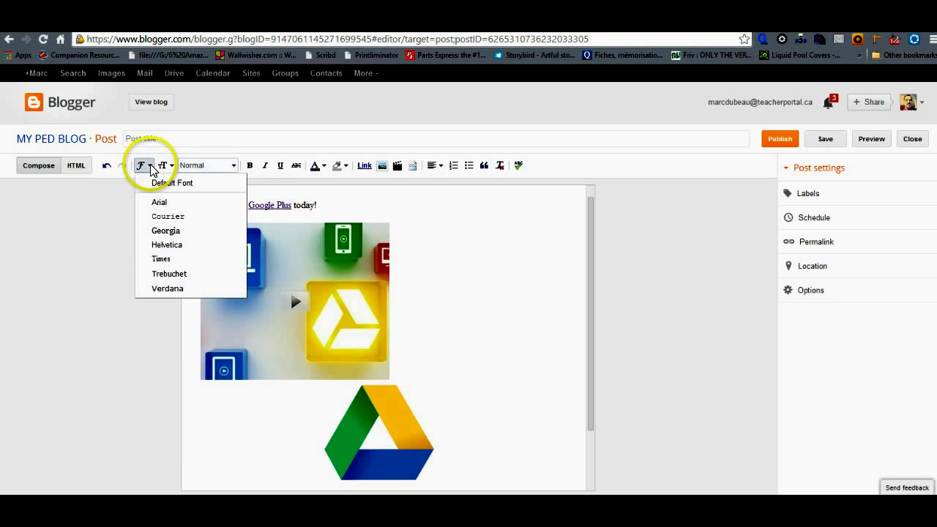
click(208, 166)
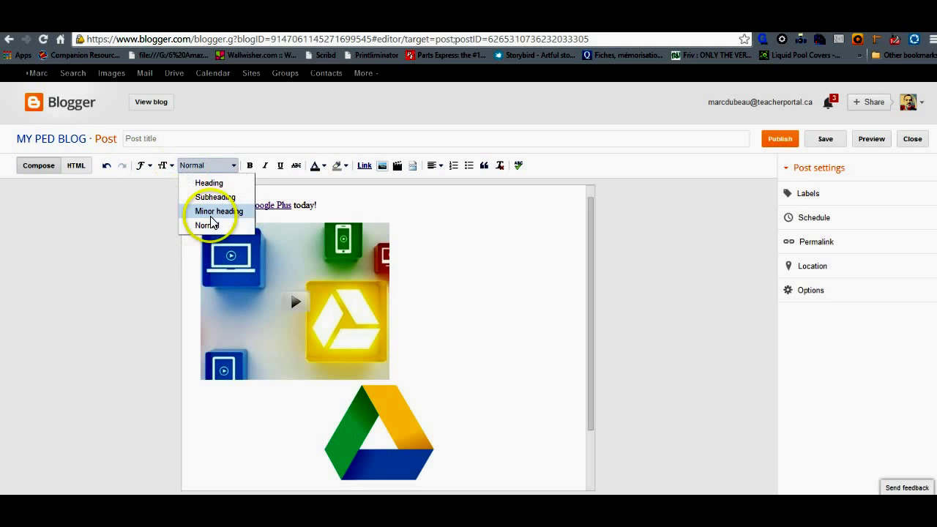
click(447, 268)
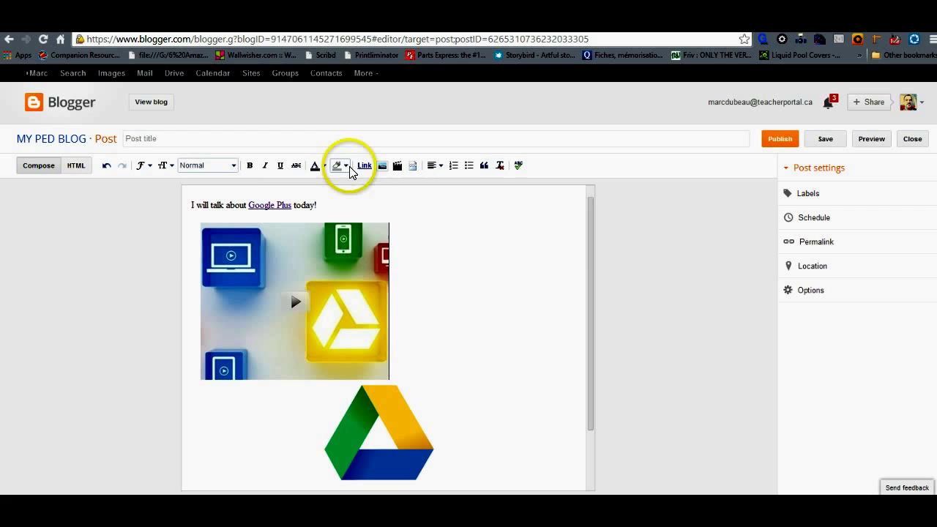
click(340, 207)
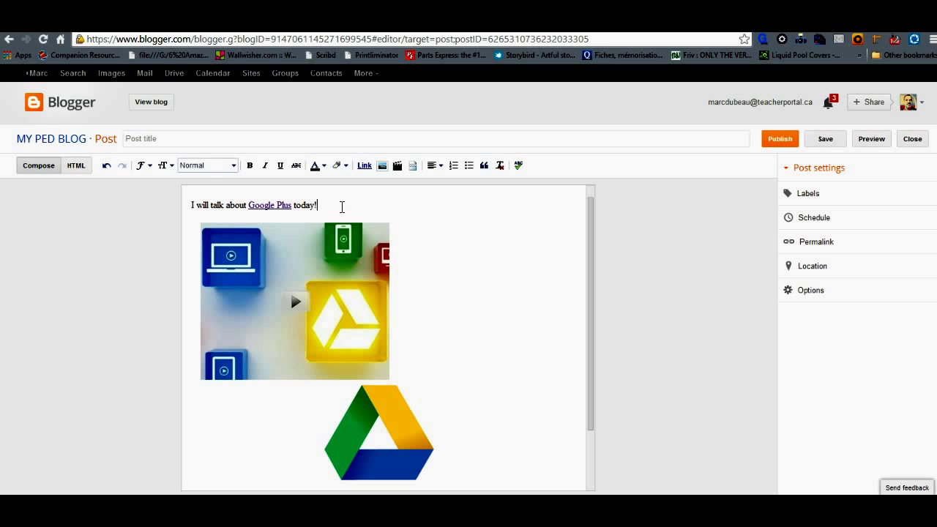